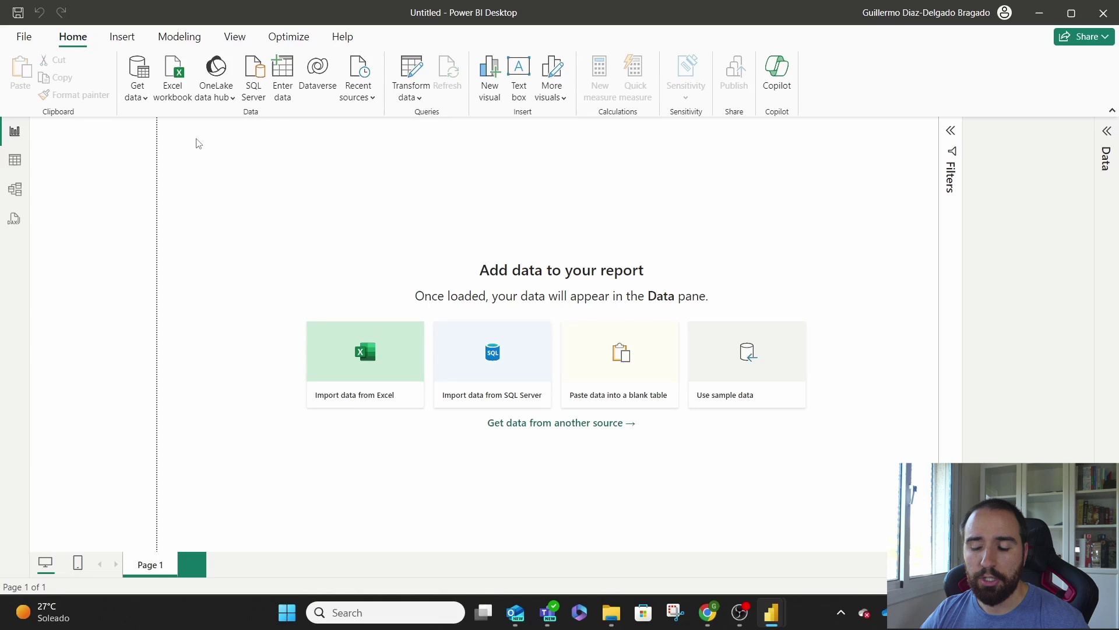
# - Check KPI Update 1, 2 and 3 in SharePoint's Monthly updates library, then return to Power BI Desktop
pyautogui.hotkey('alt', 'Tab')
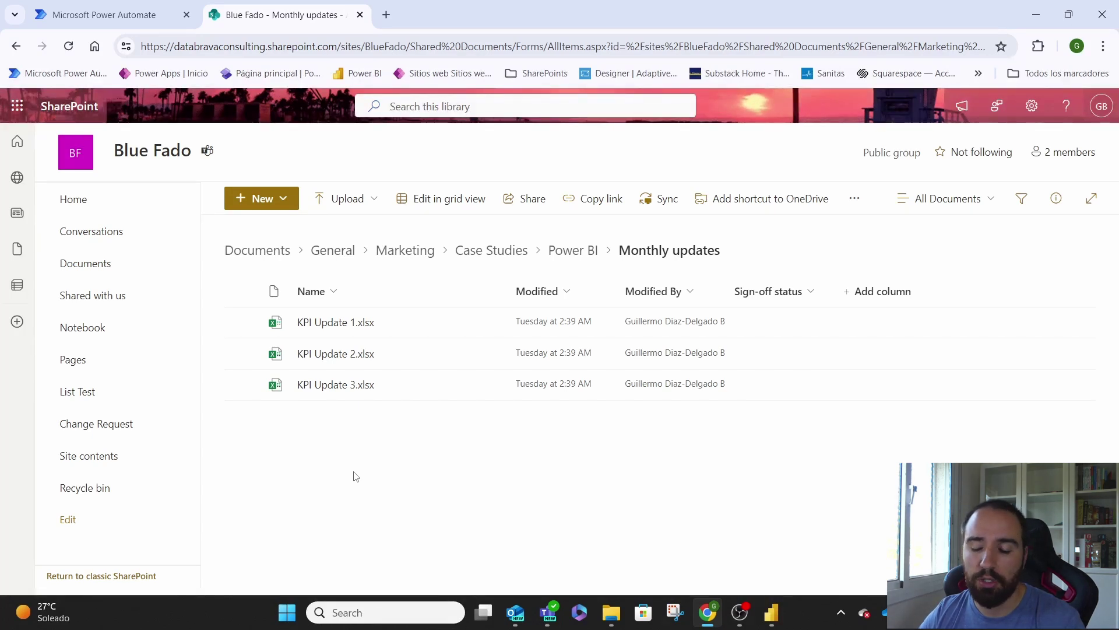
pyautogui.hotkey('alt', 'Tab')
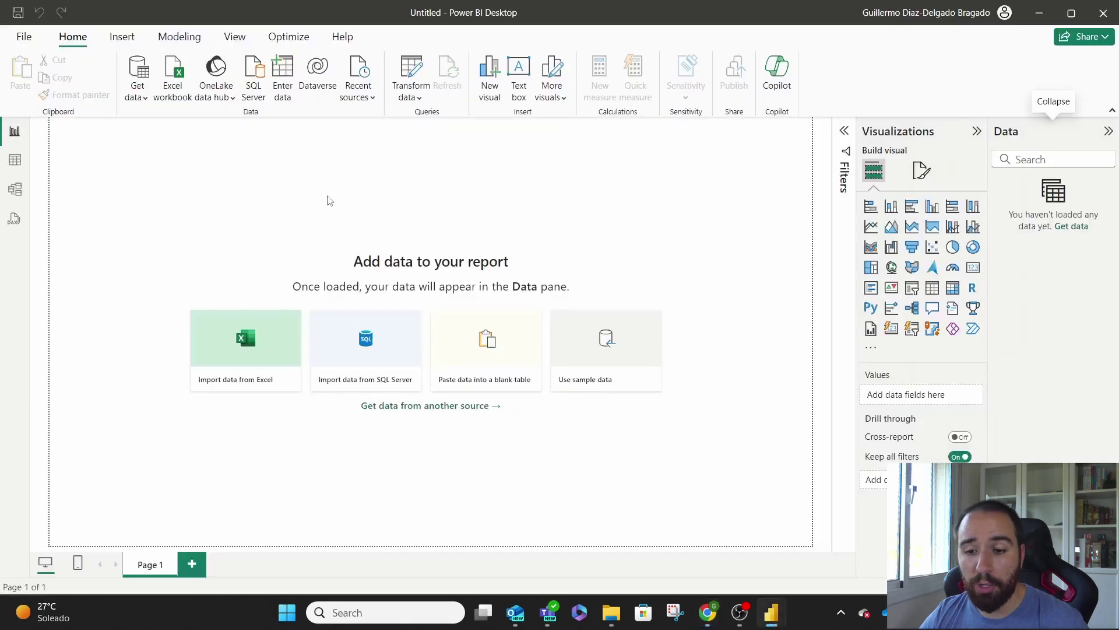
# - Pick SharePoint folder from the full Get Data source catalogue and connect to it
pyautogui.click(142, 88)
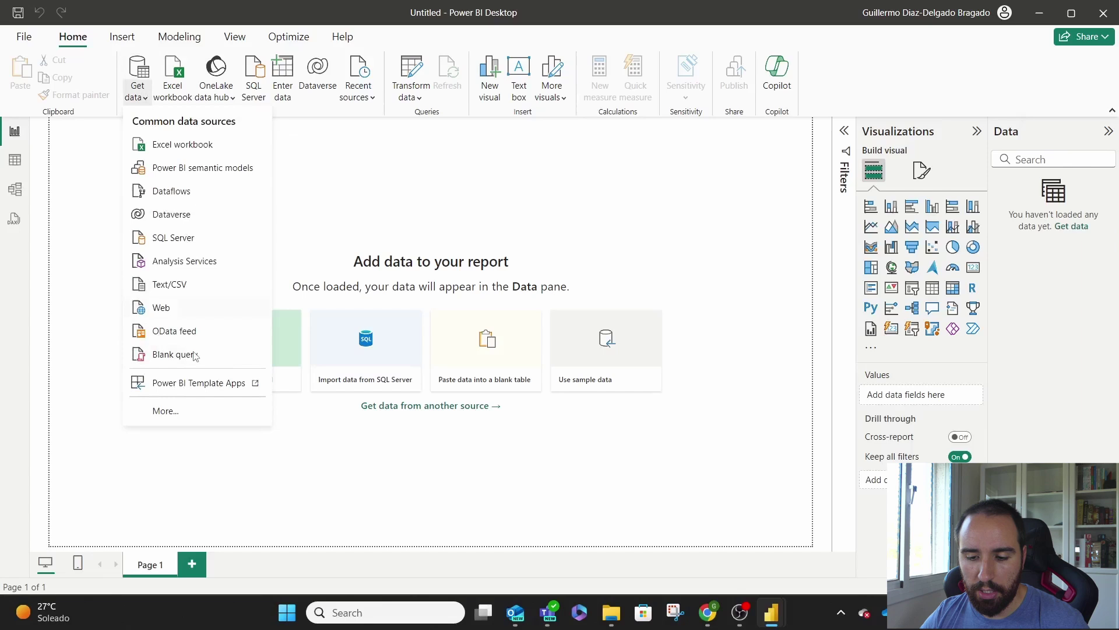
pyautogui.click(167, 412)
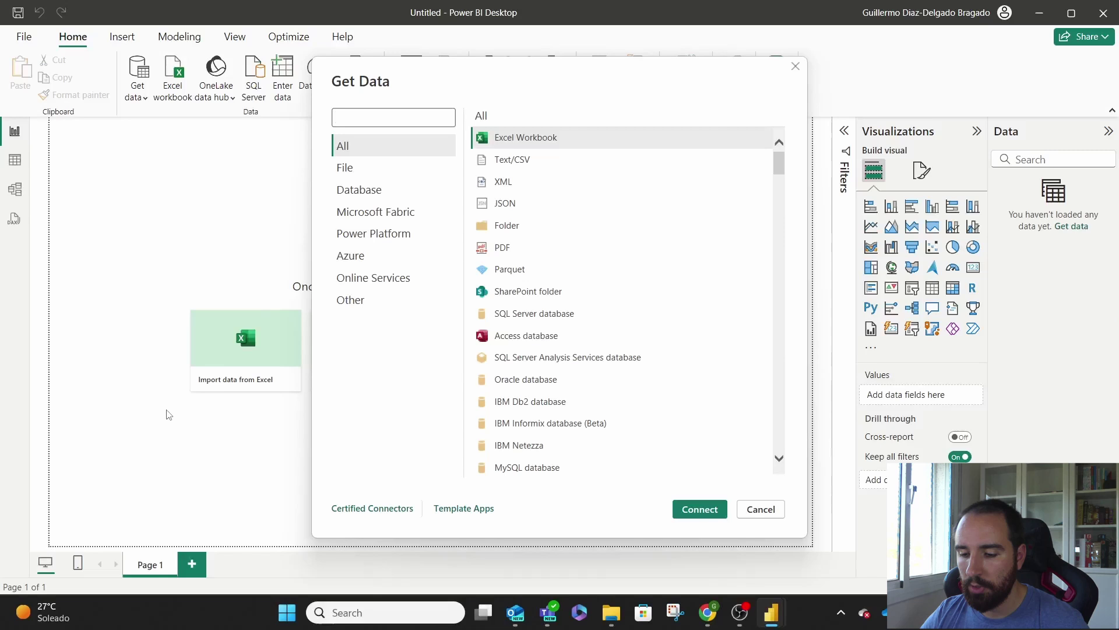
pyautogui.click(535, 298)
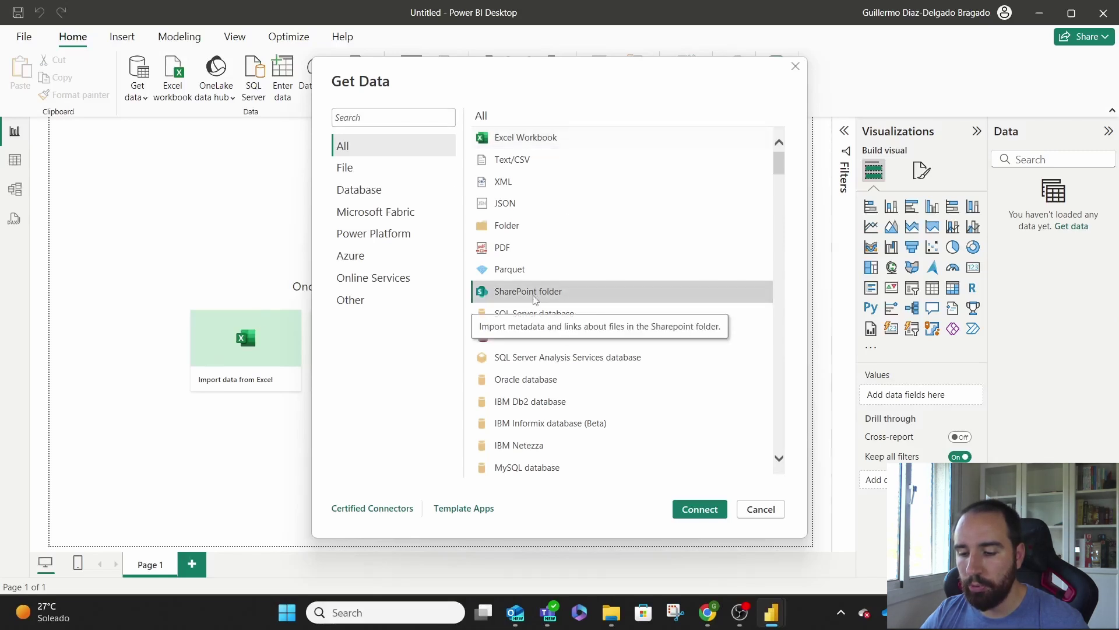
pyautogui.click(696, 512)
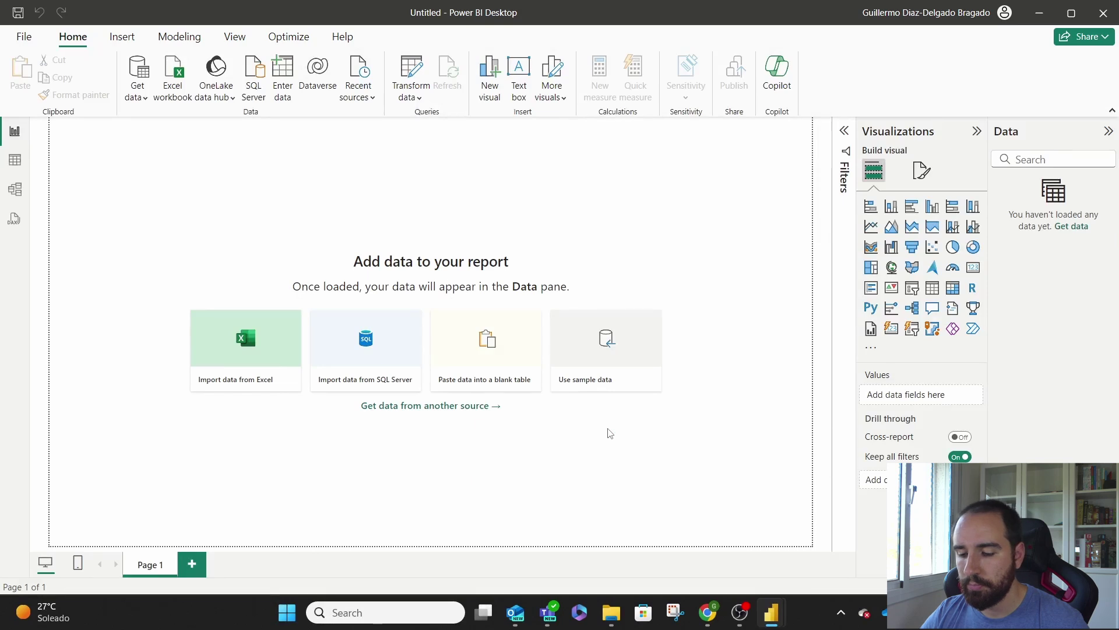
# - Copy the Blue Fado site address, up to /sites/BlueFado/, from the browser's address bar
pyautogui.hotkey('alt', 'Tab')
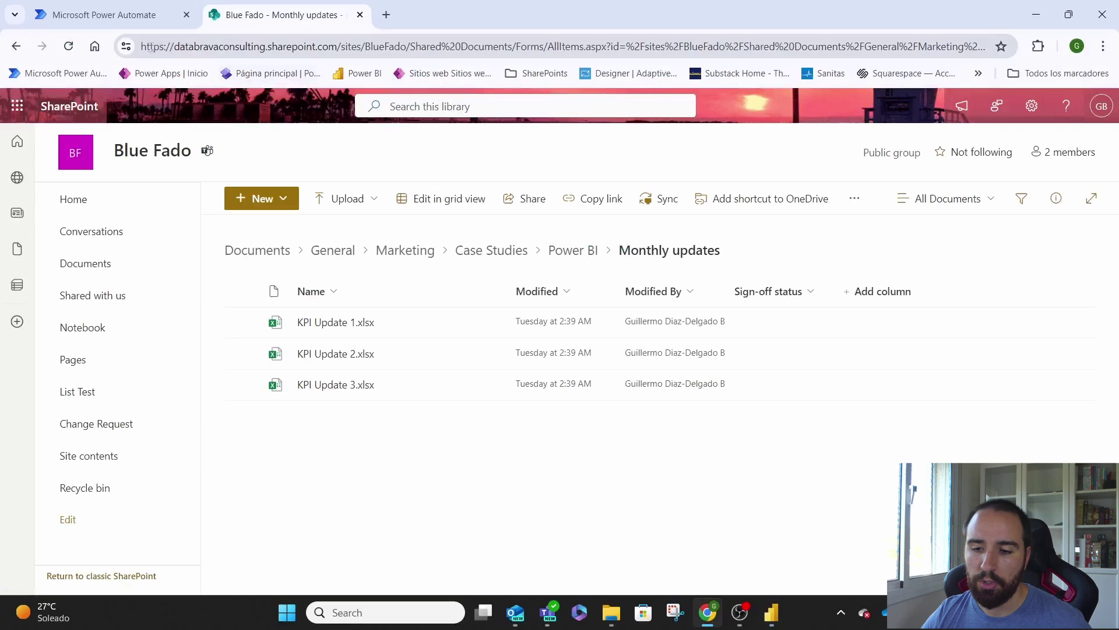
pyautogui.moveTo(141, 47); pyautogui.dragTo(407, 51)
pyautogui.hotkey('ctrl', 'c')
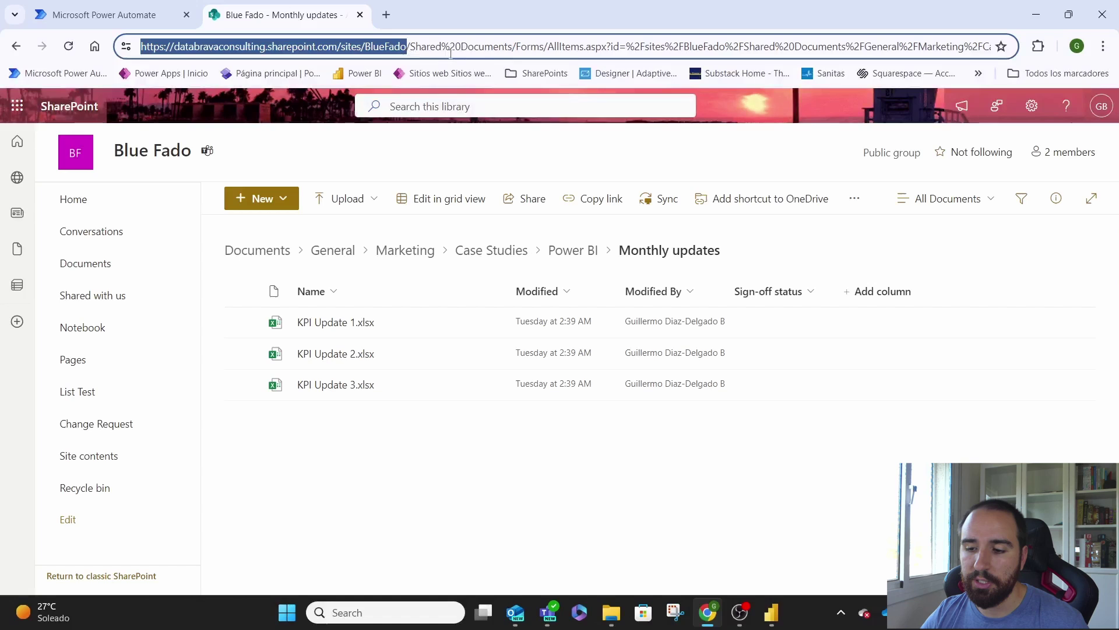
pyautogui.hotkey('alt', 'Tab')
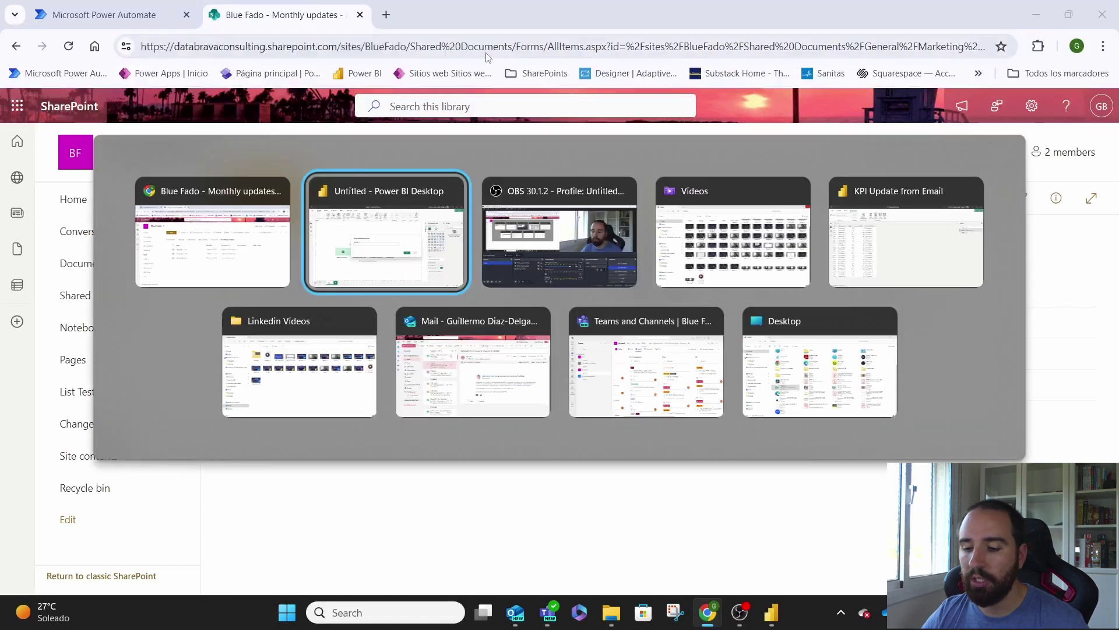
# - Paste the Blue Fado site URL into the SharePoint folder dialog and open its files in Power Query
pyautogui.hotkey('ctrl', 'v')
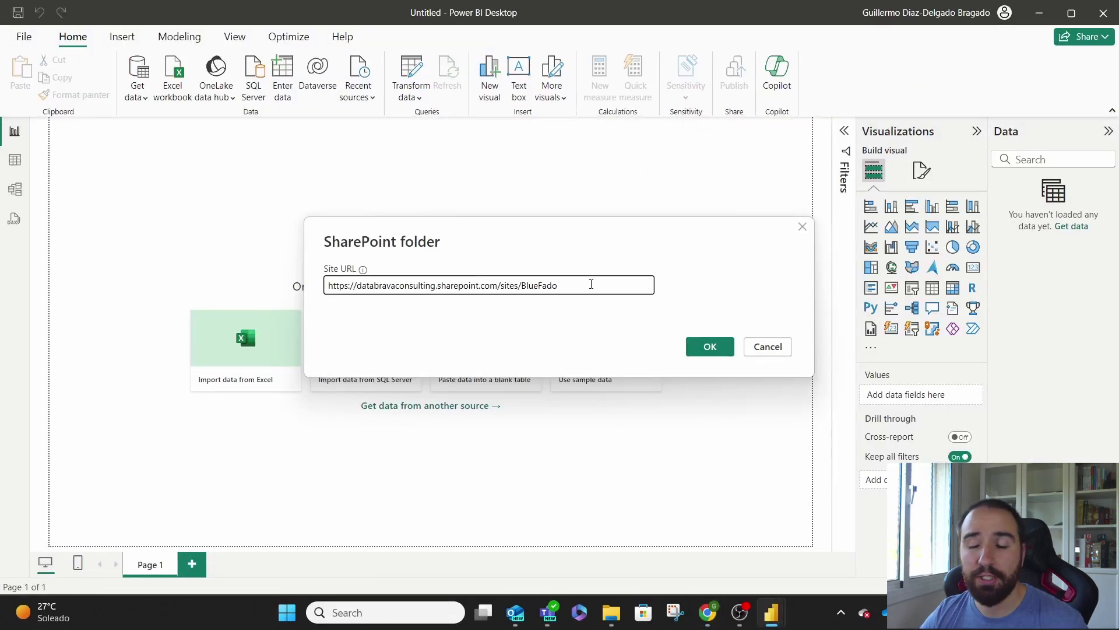
pyautogui.click(702, 350)
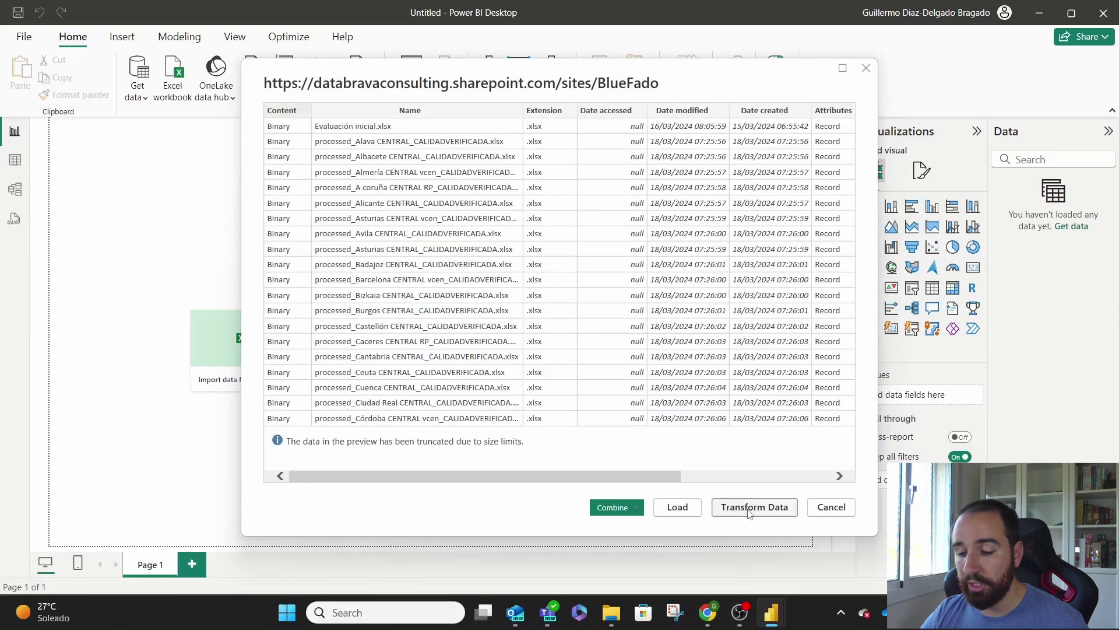
pyautogui.click(750, 510)
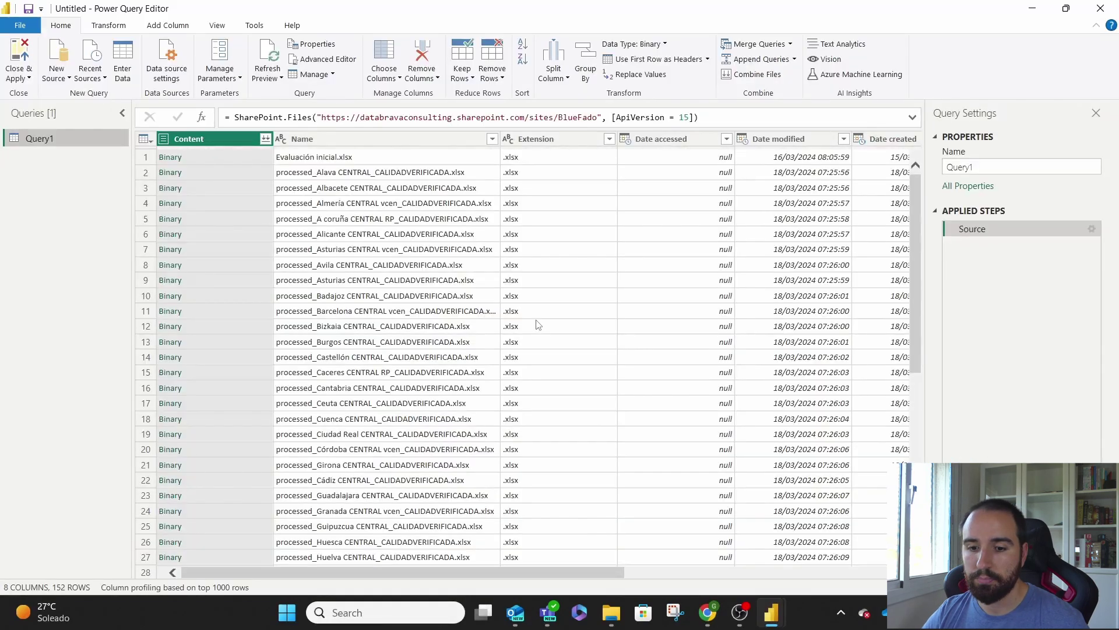
# - Scroll through the 152 listed site files, comparing them with the SharePoint library
pyautogui.scroll(-8, 392, 271)
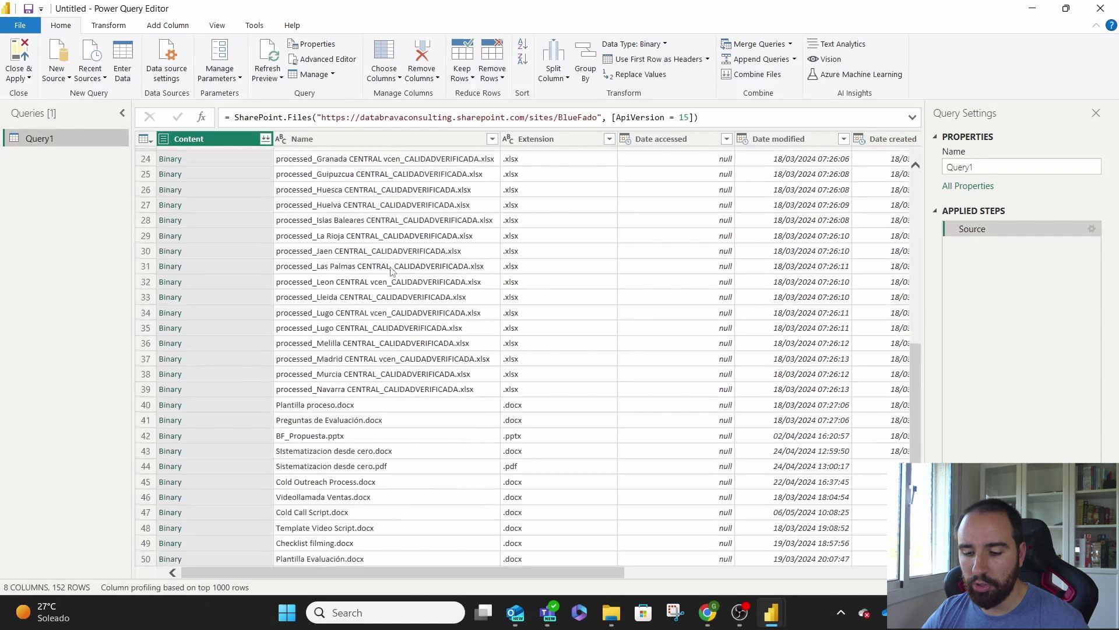
pyautogui.scroll(-3, 391, 271)
pyautogui.hotkey('alt', 'Tab')
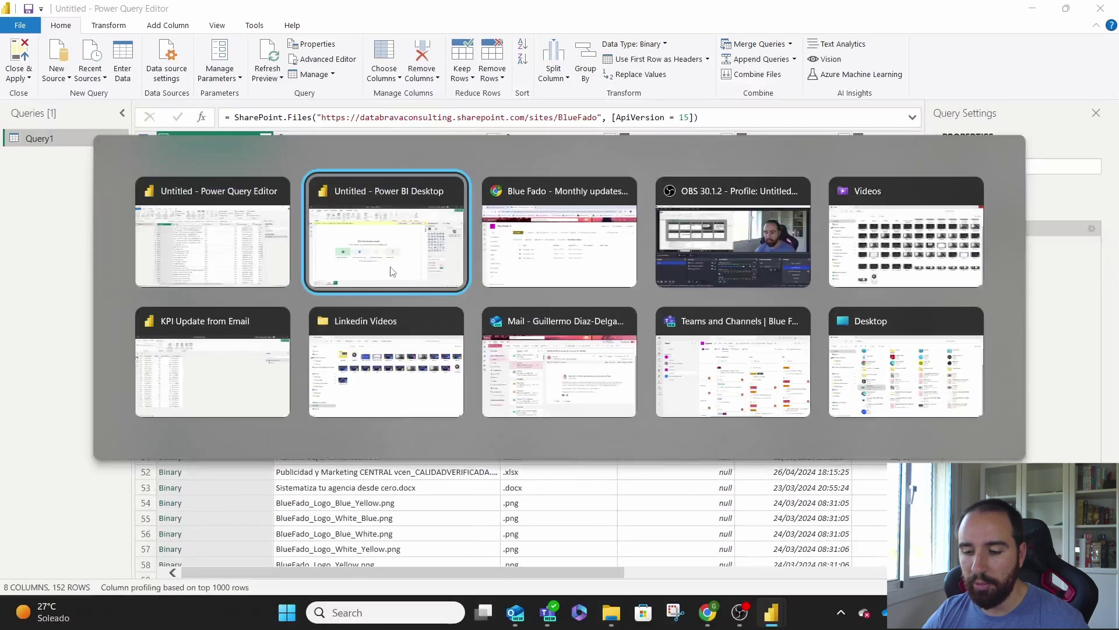
pyautogui.hotkey('alt', 'Tab')
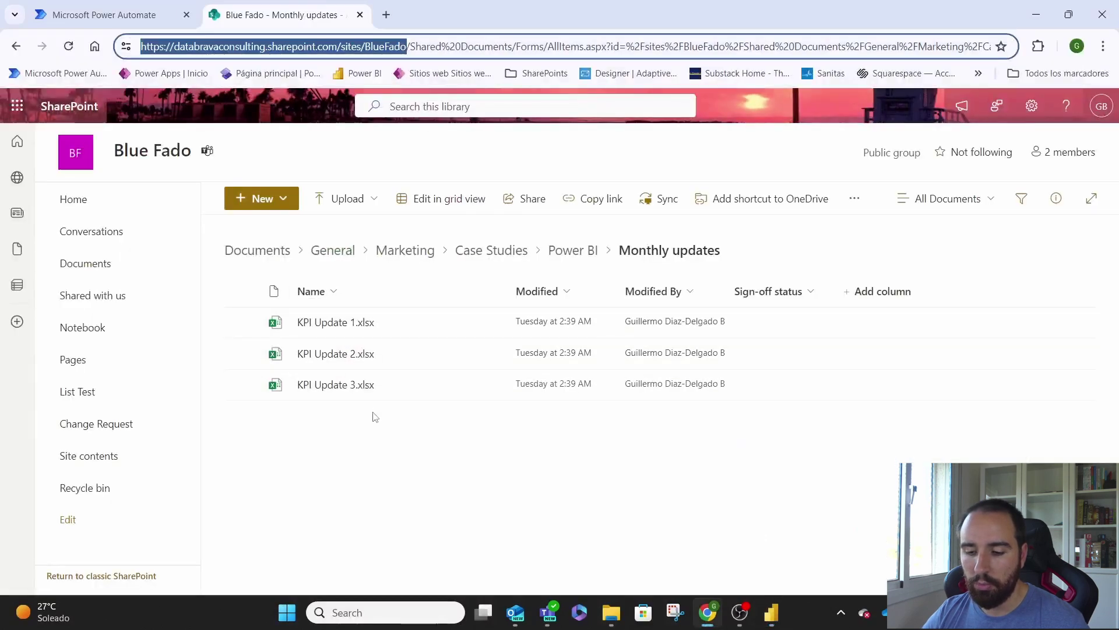
pyautogui.hotkey('alt', 'Tab')
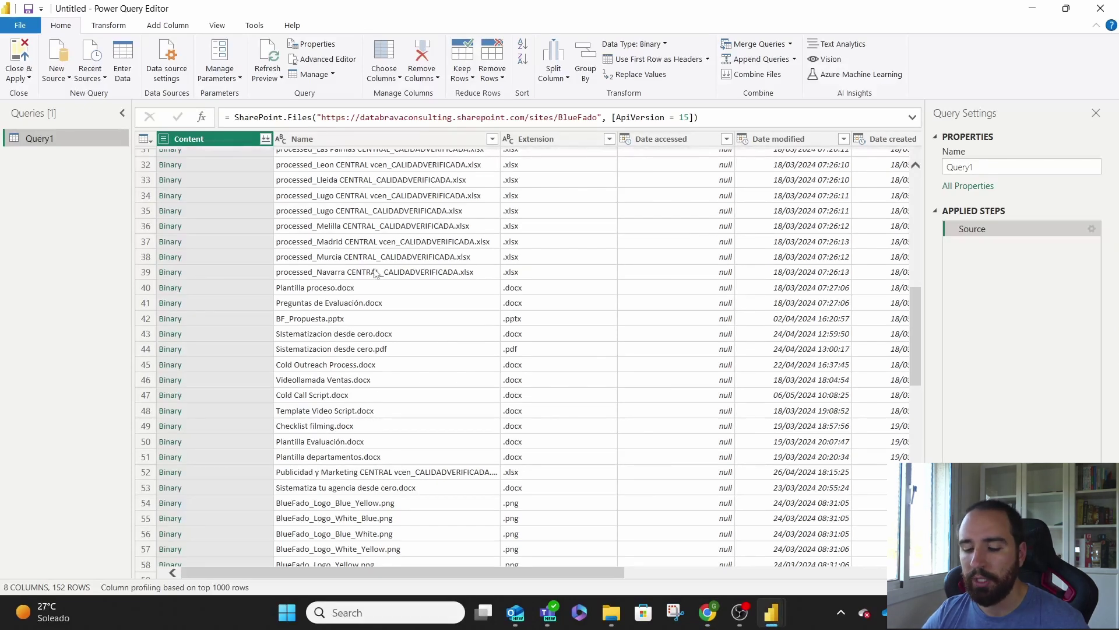
pyautogui.scroll(-6, 383, 309)
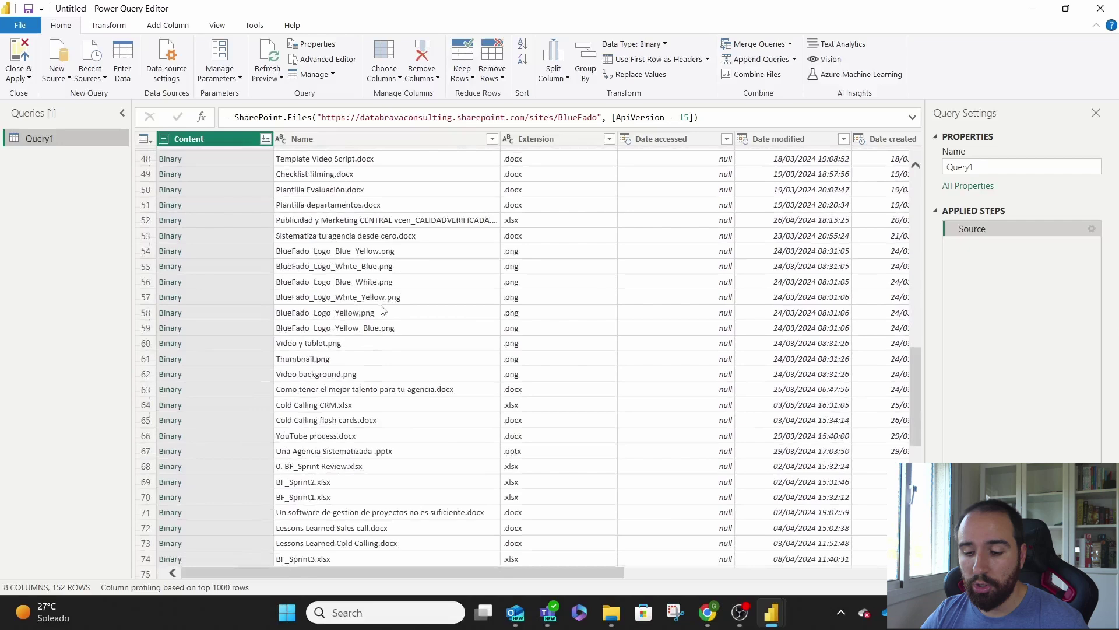
pyautogui.scroll(-2, 383, 309)
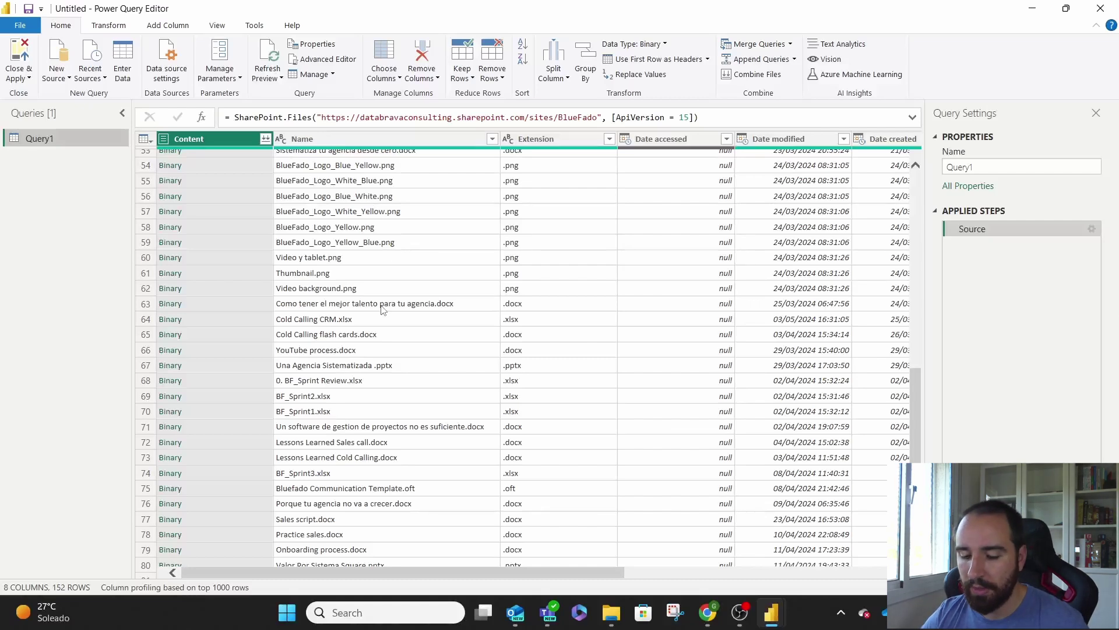
pyautogui.scroll(-6, 383, 309)
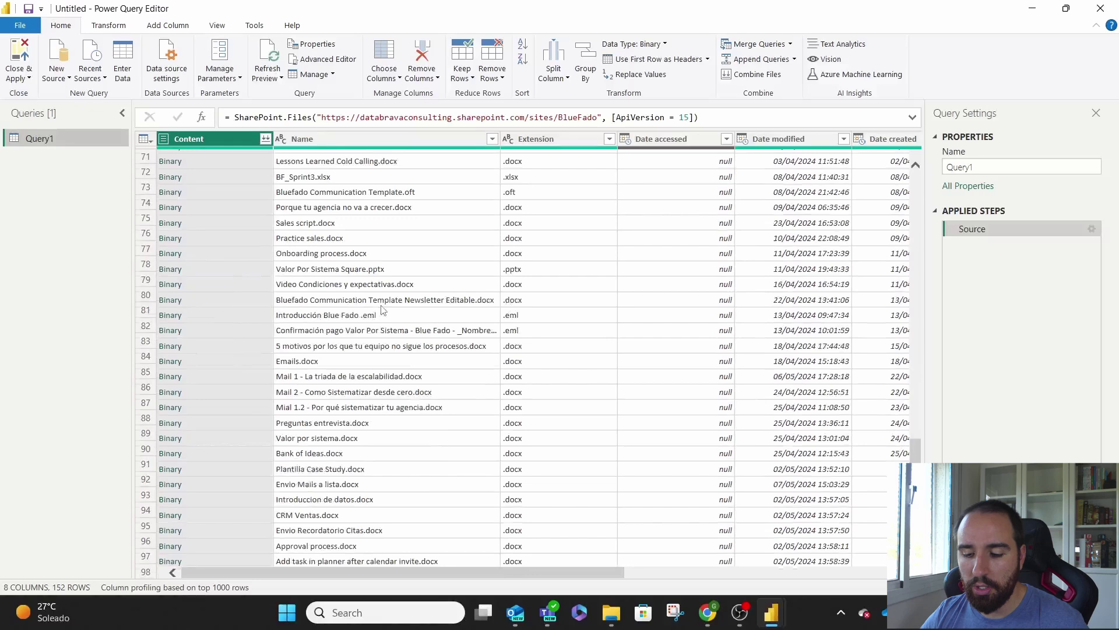
pyautogui.scroll(-2, 383, 309)
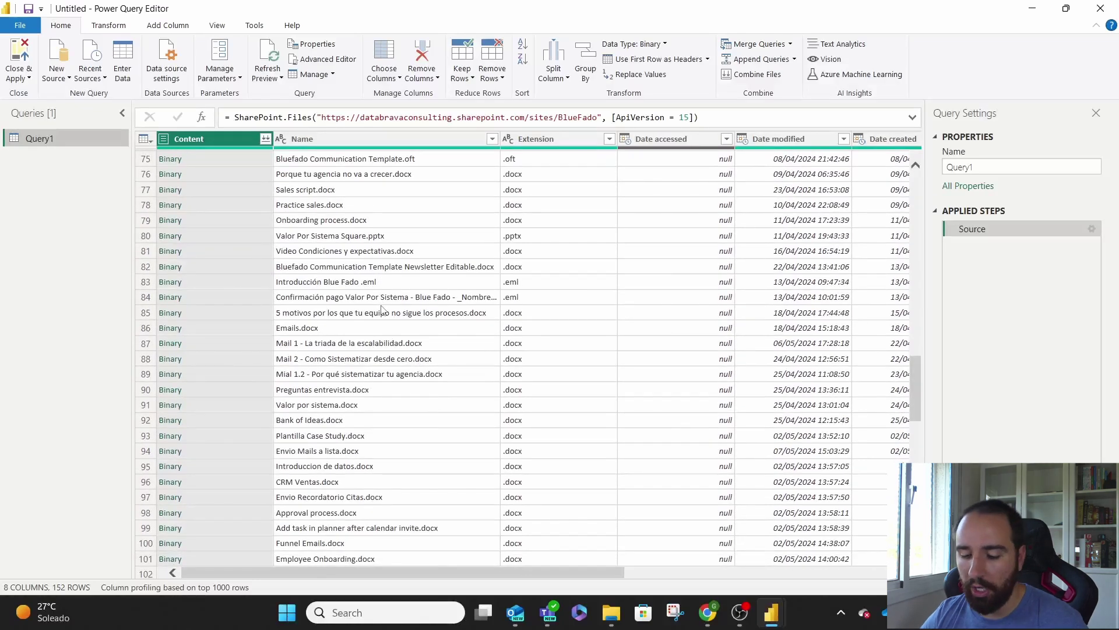
pyautogui.scroll(-2, 382, 309)
# - Filter the Name column, searching 'kpi', so only KPI Update 1.xlsx remains
pyautogui.click(494, 141)
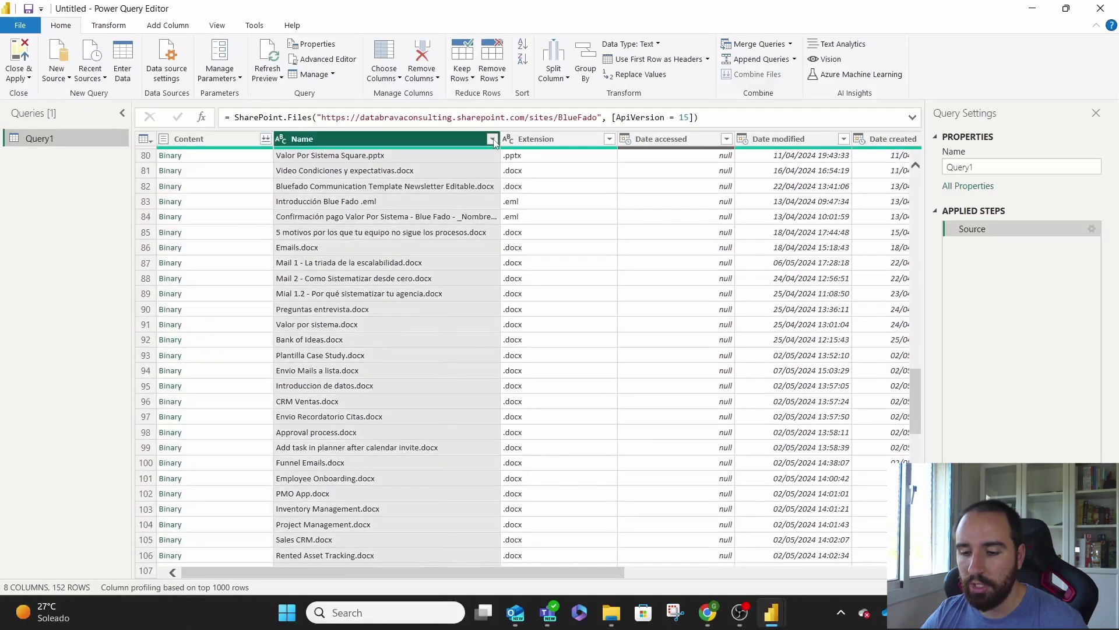
pyautogui.click(492, 139)
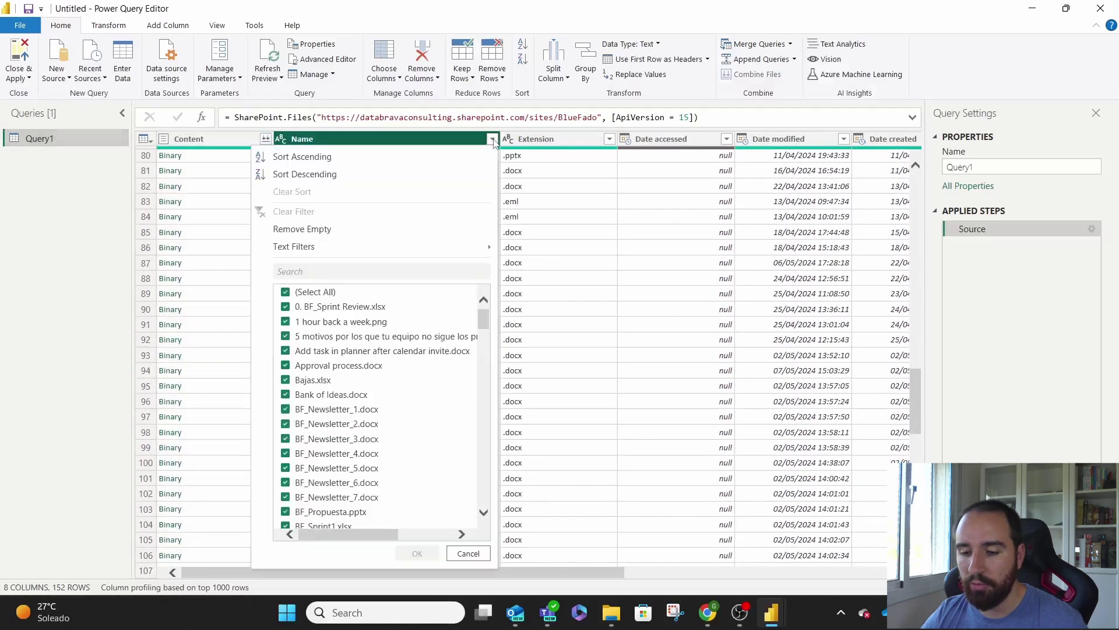
pyautogui.click(378, 268)
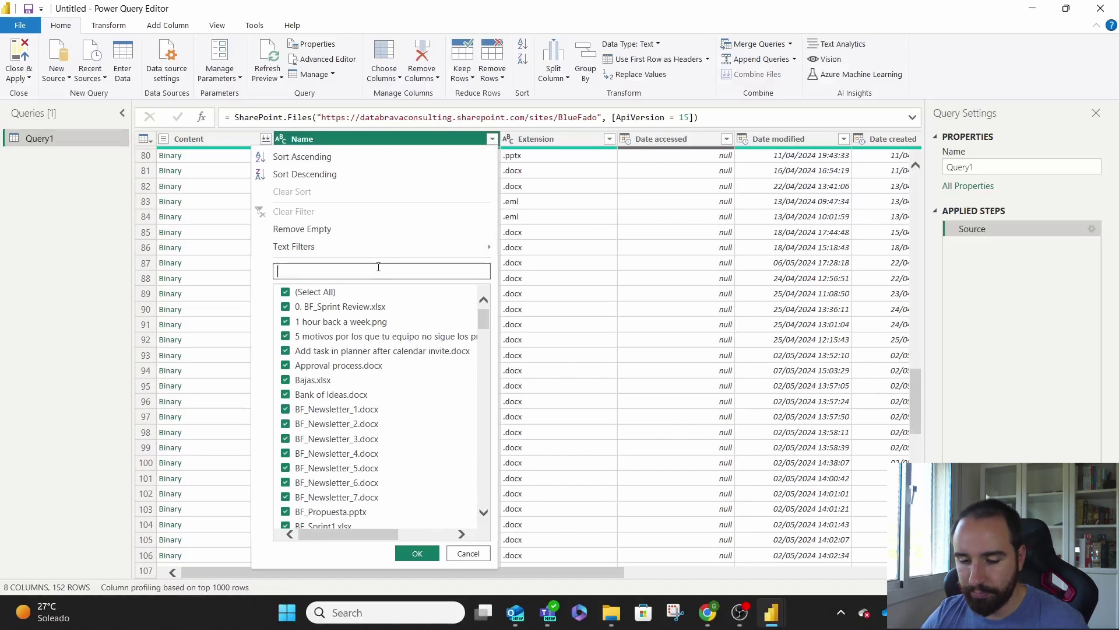
pyautogui.write('kpi')
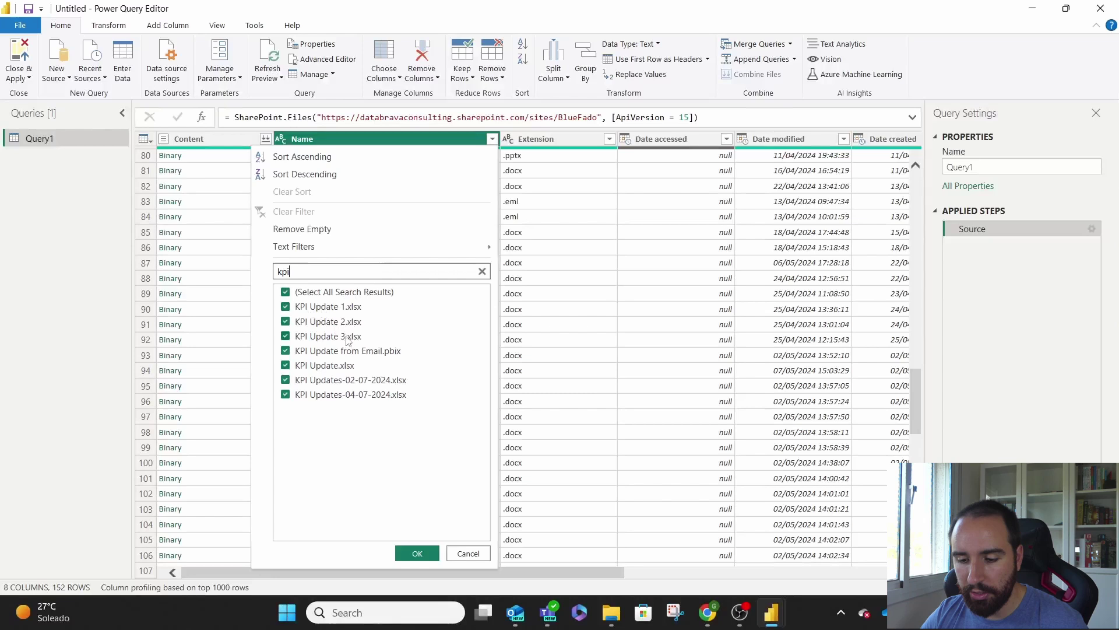
pyautogui.click(285, 352)
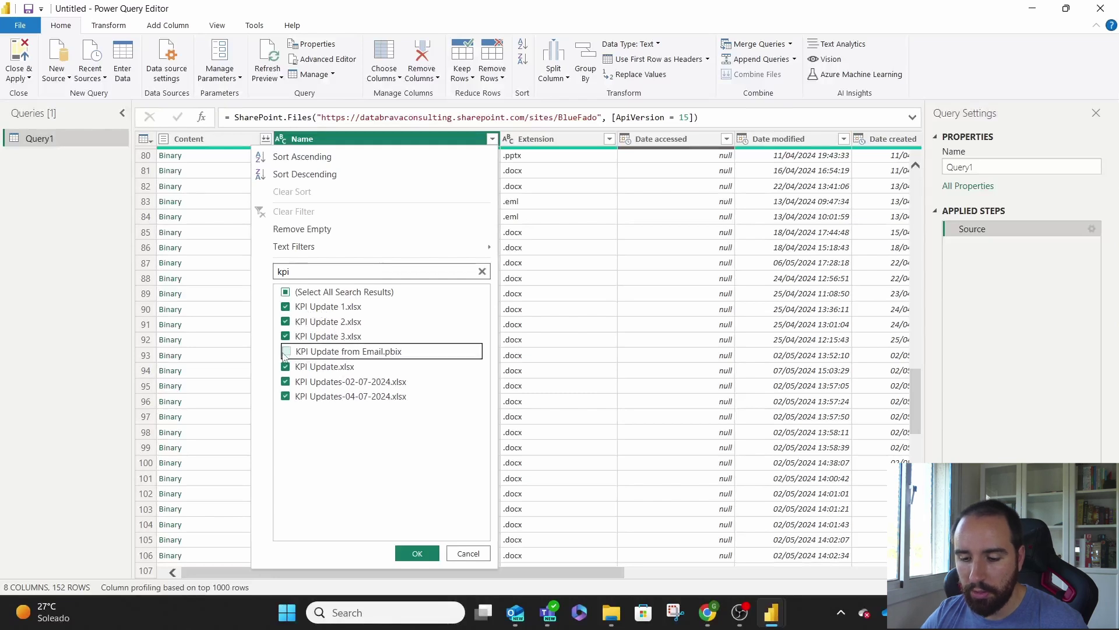
pyautogui.click(285, 292)
pyautogui.click(285, 292)
pyautogui.click(285, 307)
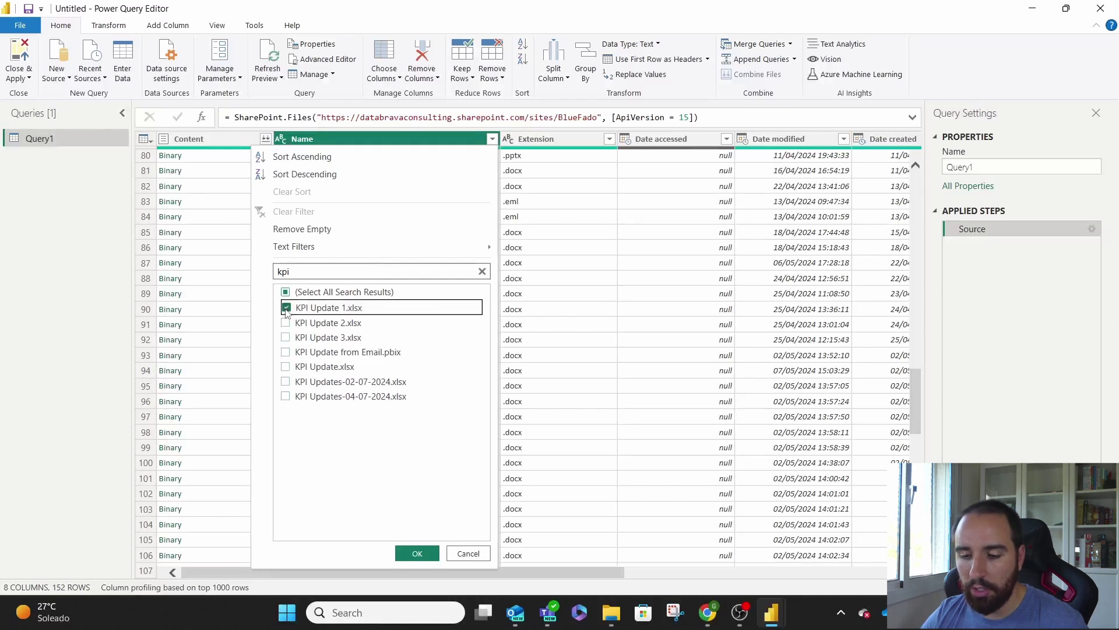
pyautogui.click(411, 552)
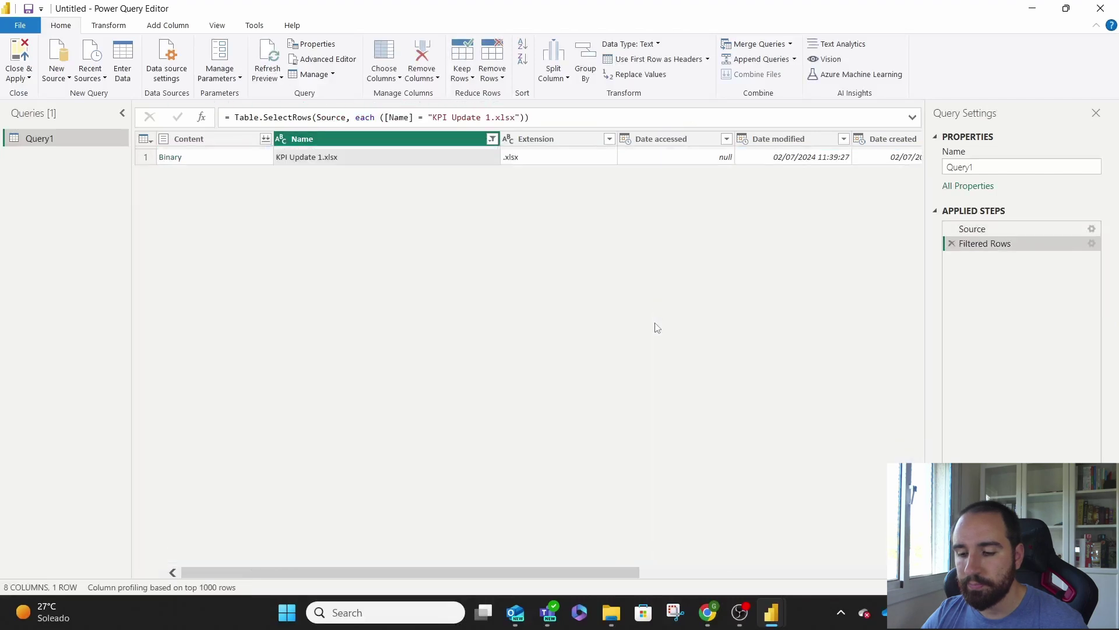
pyautogui.hscroll(5, 656, 327)
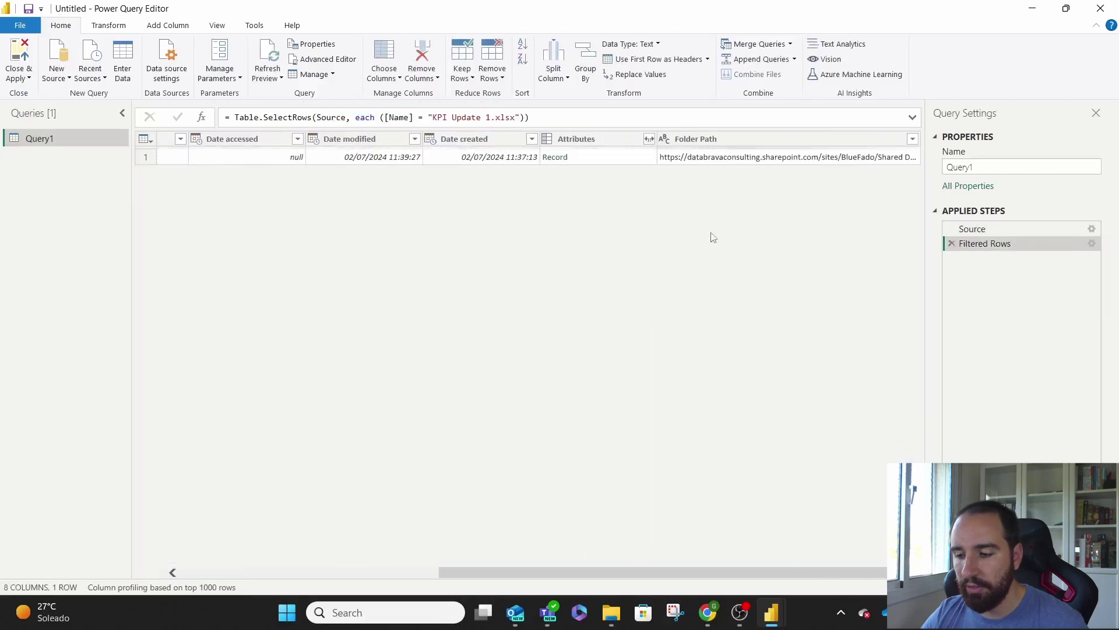
# - Copy KPI Update 1.xlsx's Folder Path value and delete the Filtered Rows step
pyautogui.click(791, 161)
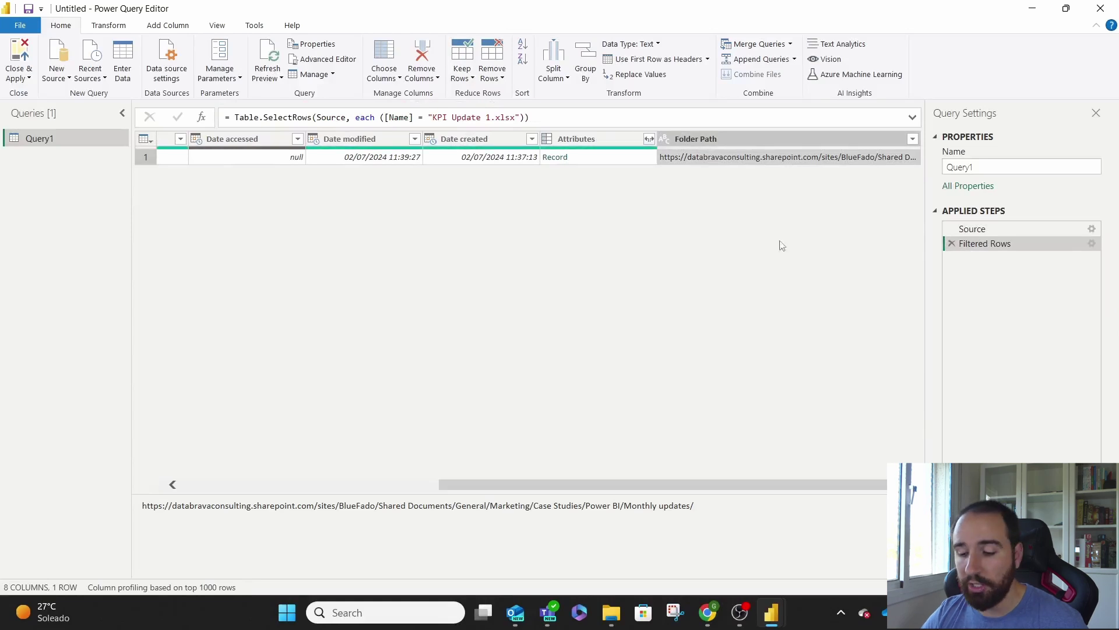
pyautogui.moveTo(707, 507); pyautogui.dragTo(152, 516)
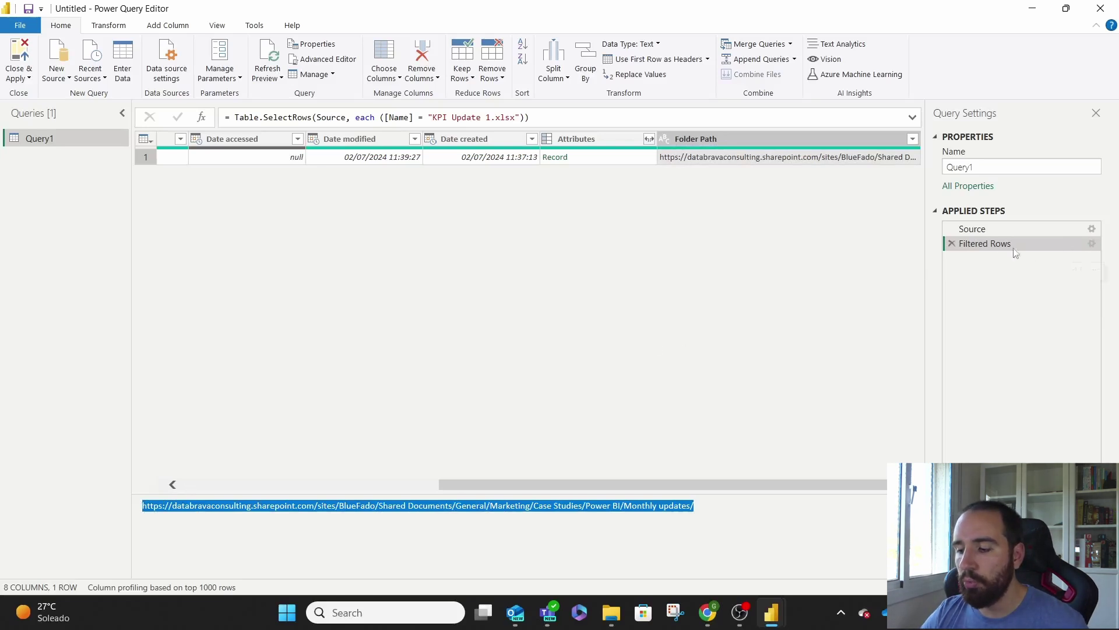
pyautogui.click(950, 243)
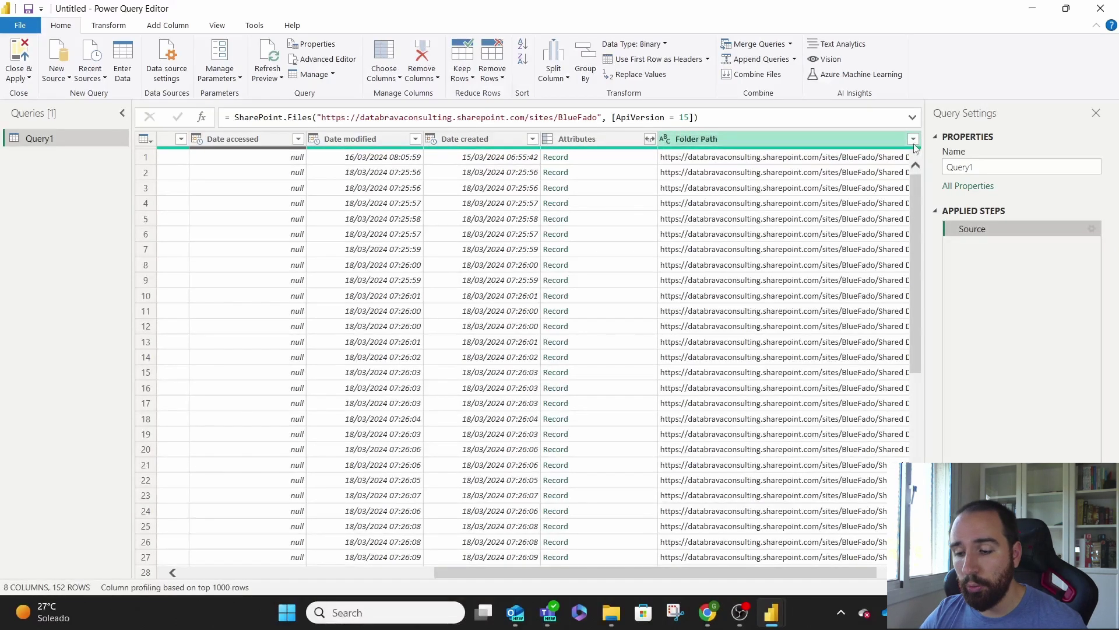
# - Filter the Folder Path column by the pasted Monthly updates path, keeping KPI Update 1–3.xlsx
pyautogui.hscroll(-10, 472, 277)
pyautogui.hscroll(10, 472, 280)
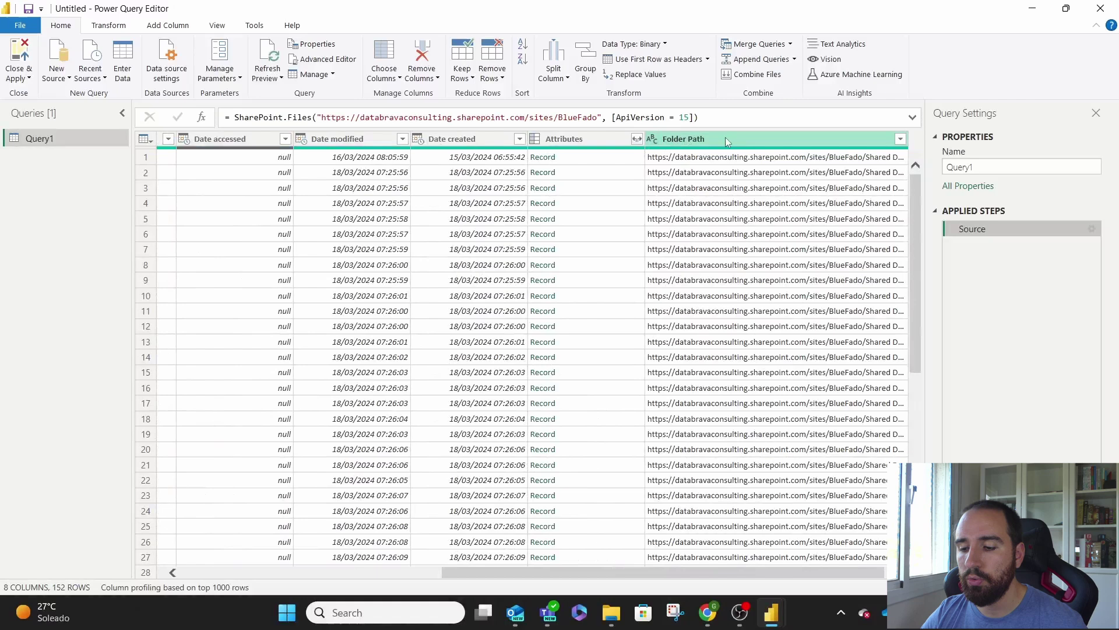
pyautogui.click(901, 138)
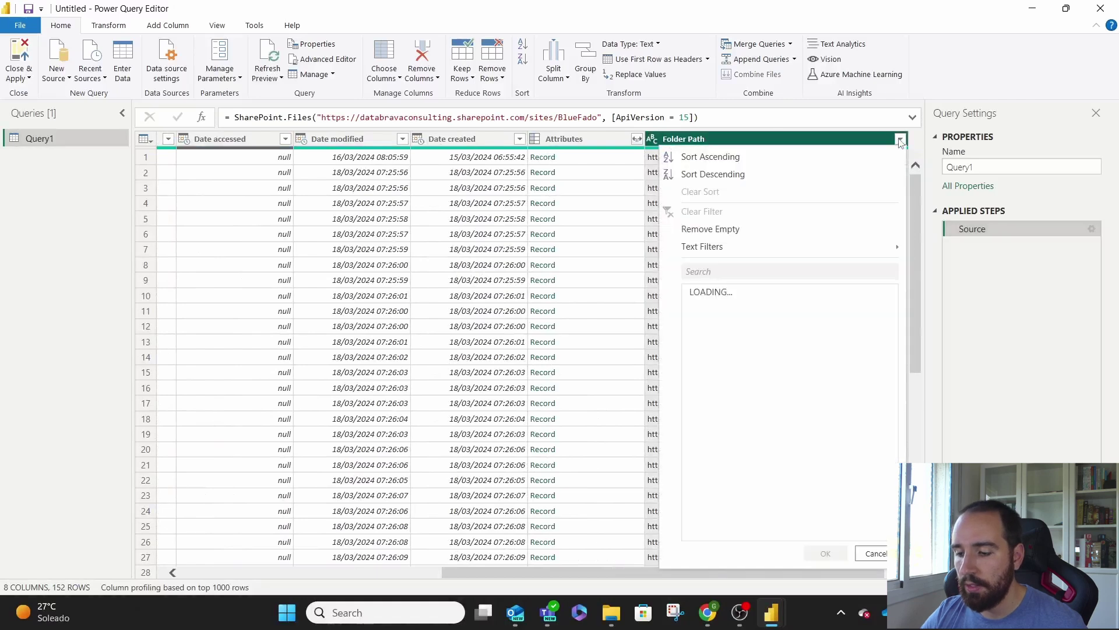
pyautogui.click(754, 272)
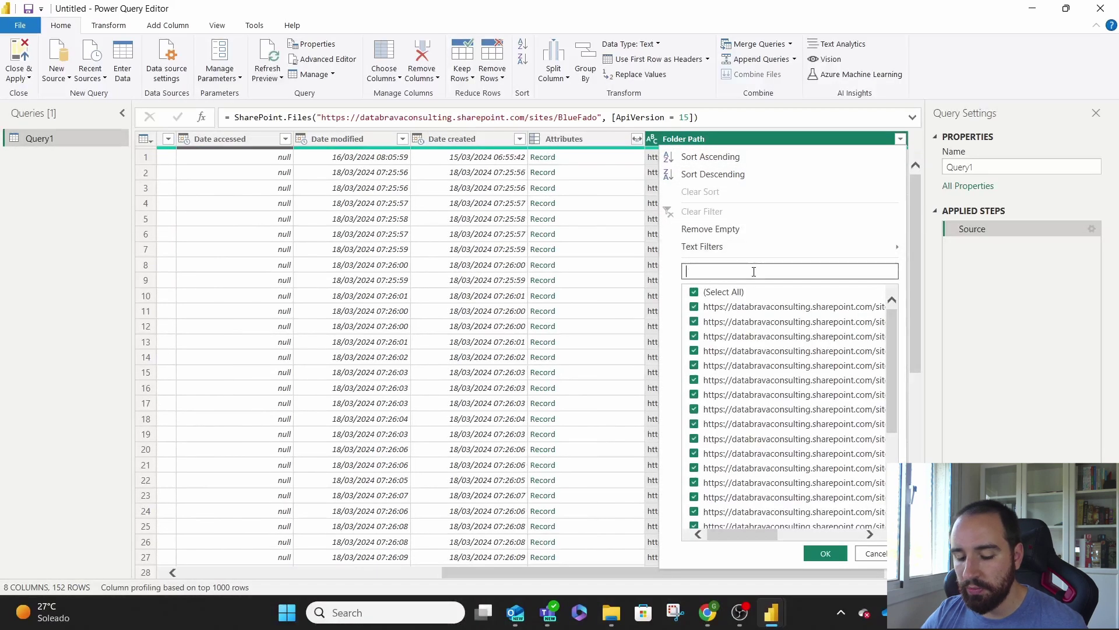
pyautogui.write('Marketing/Case Studies/Power BI/Monthly updates/')
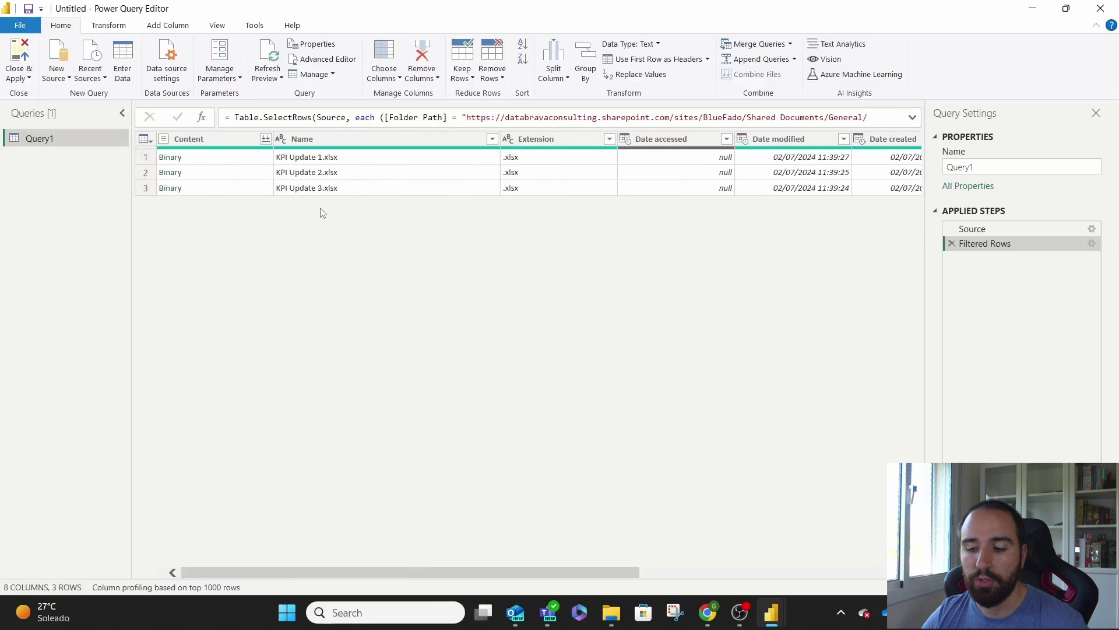
pyautogui.hotkey('alt', 'Tab')
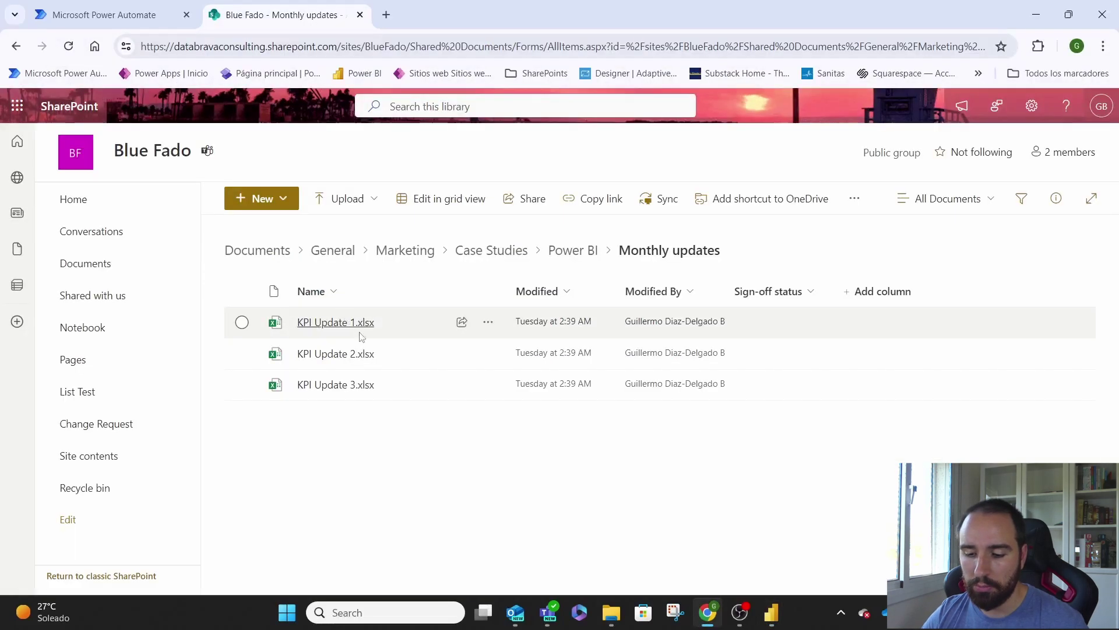
pyautogui.hotkey('alt', 'Tab')
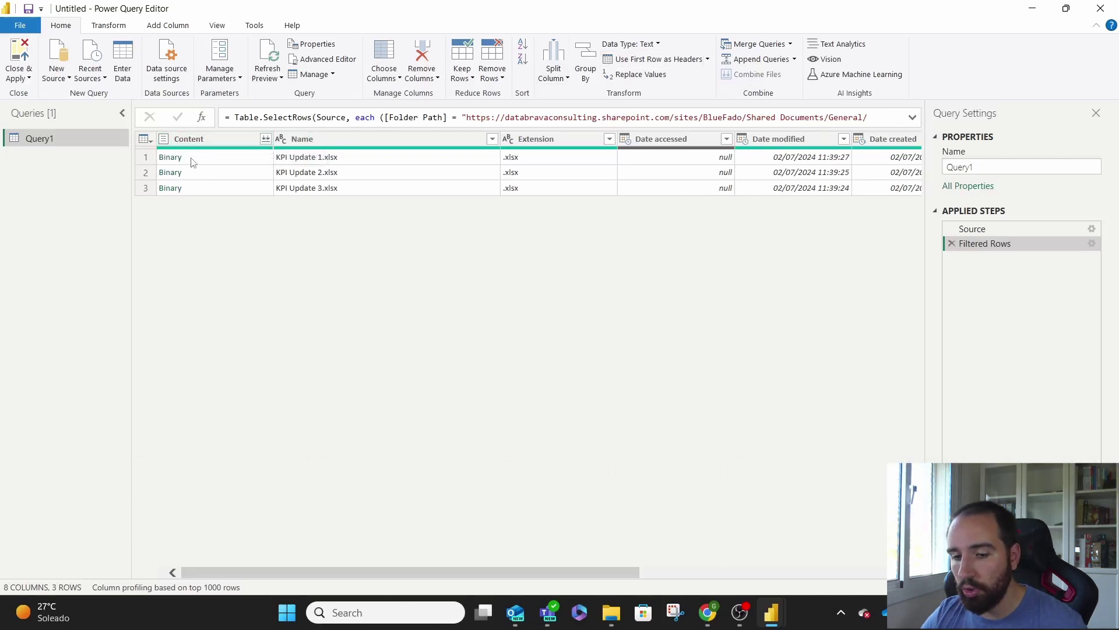
# - Combine the Content of the three KPI Update files using Sheet1
pyautogui.click(268, 142)
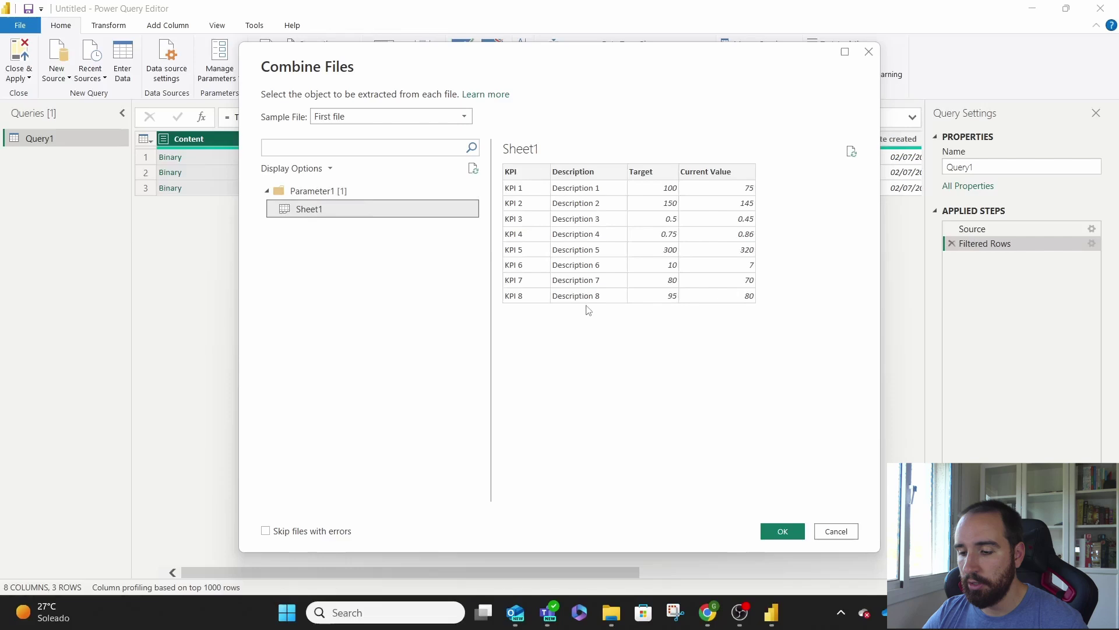
pyautogui.click(781, 531)
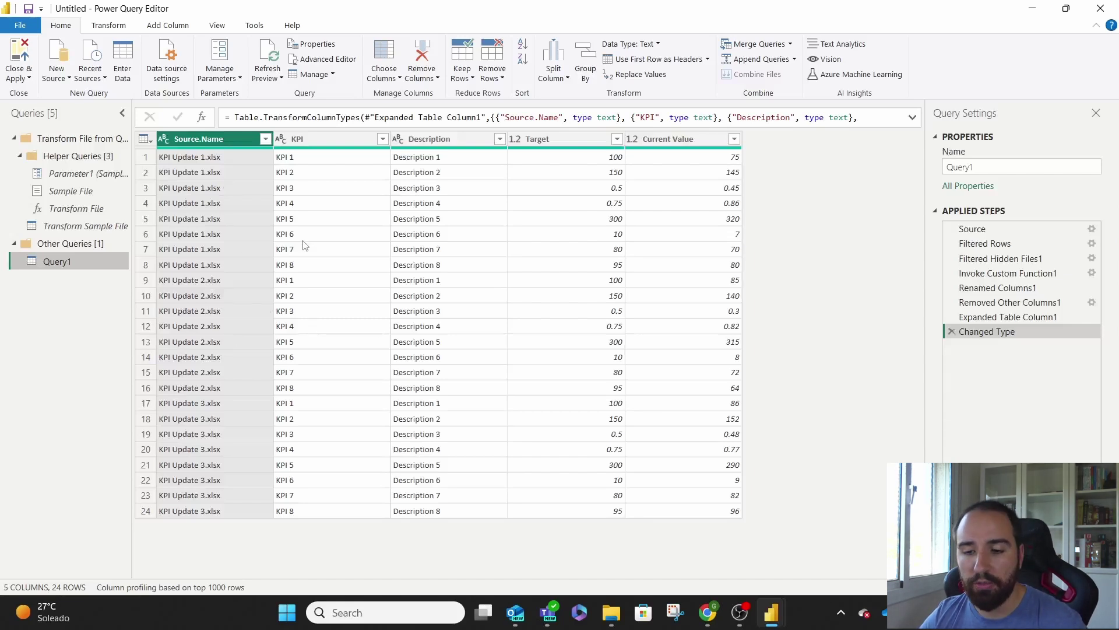
# - Review the 24 combined rows, eight KPIs per file, then show the Add Column ribbon
pyautogui.click(176, 23)
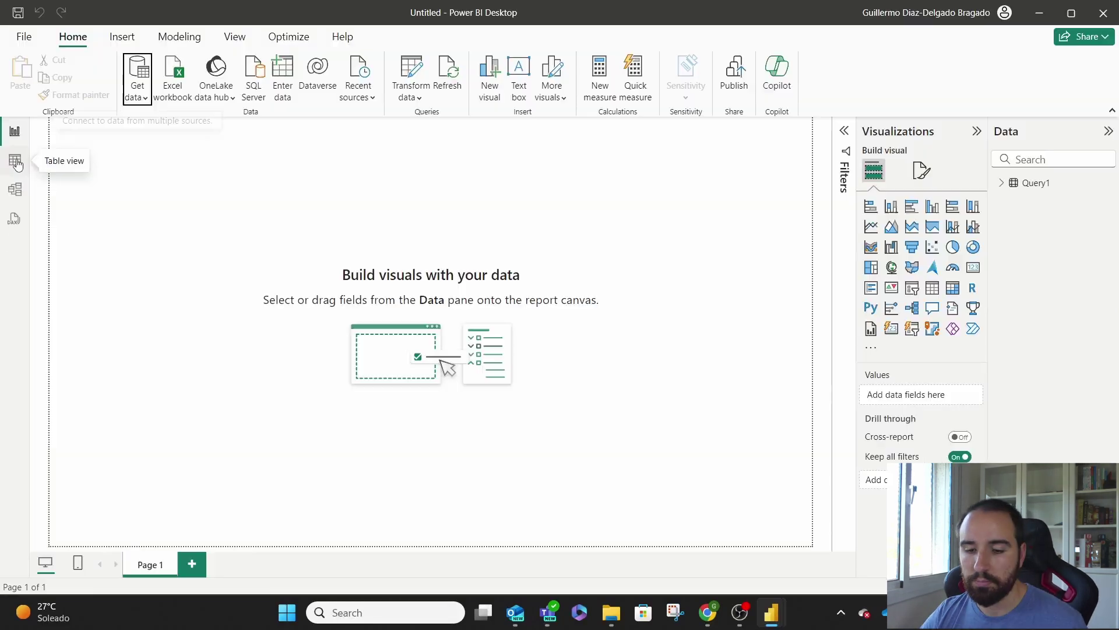
# - Close & Apply the query and view Query1's 24 combined KPI rows in Table view
pyautogui.click(15, 159)
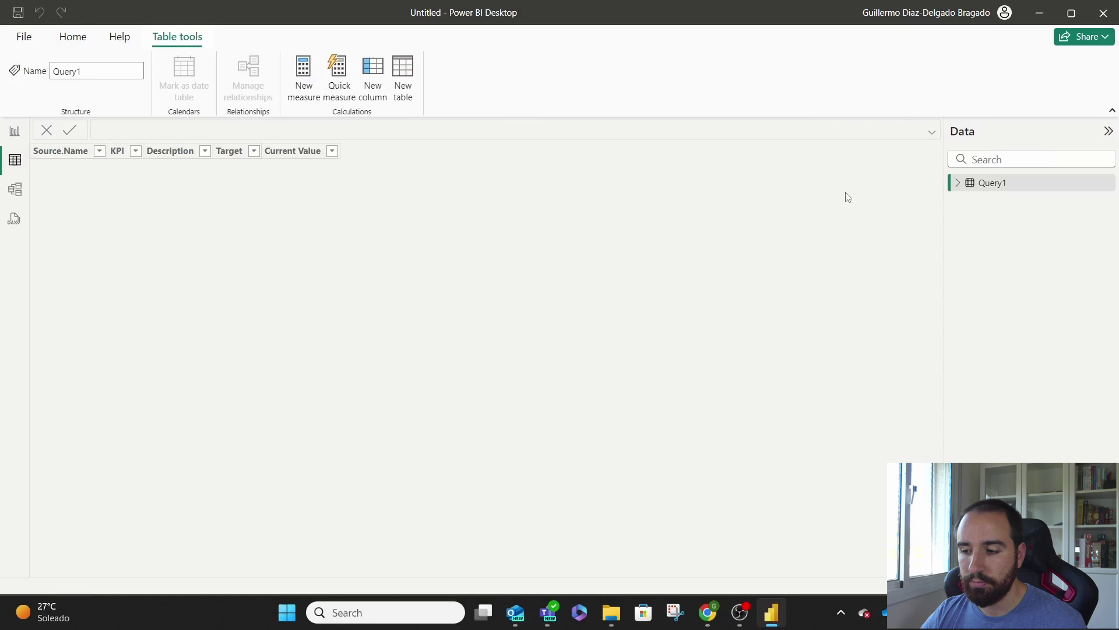
pyautogui.click(1000, 185)
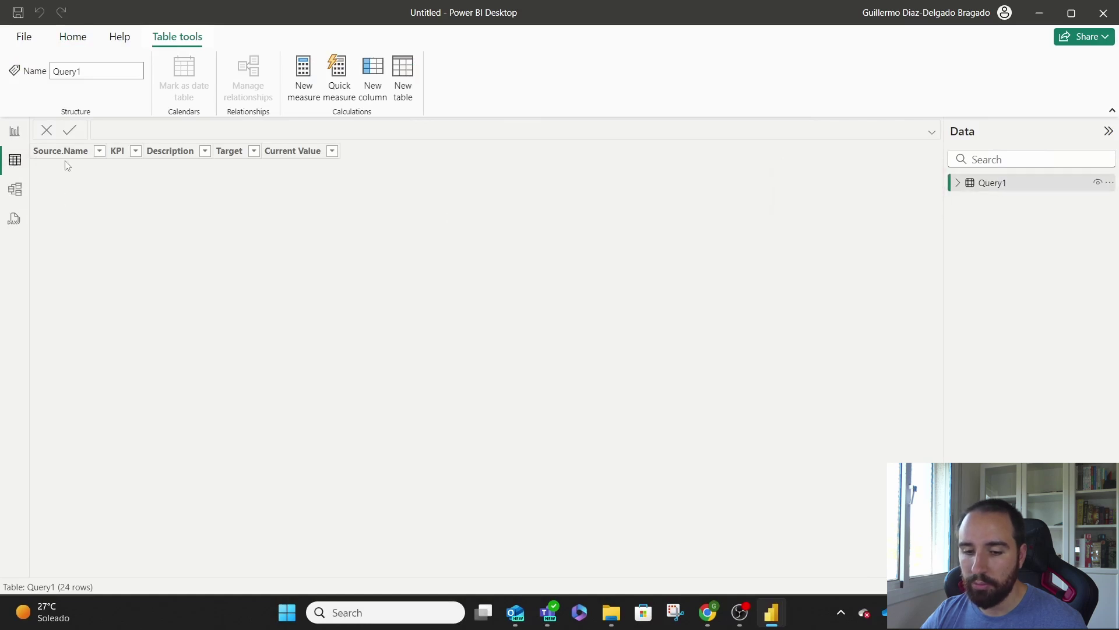
pyautogui.click(611, 623)
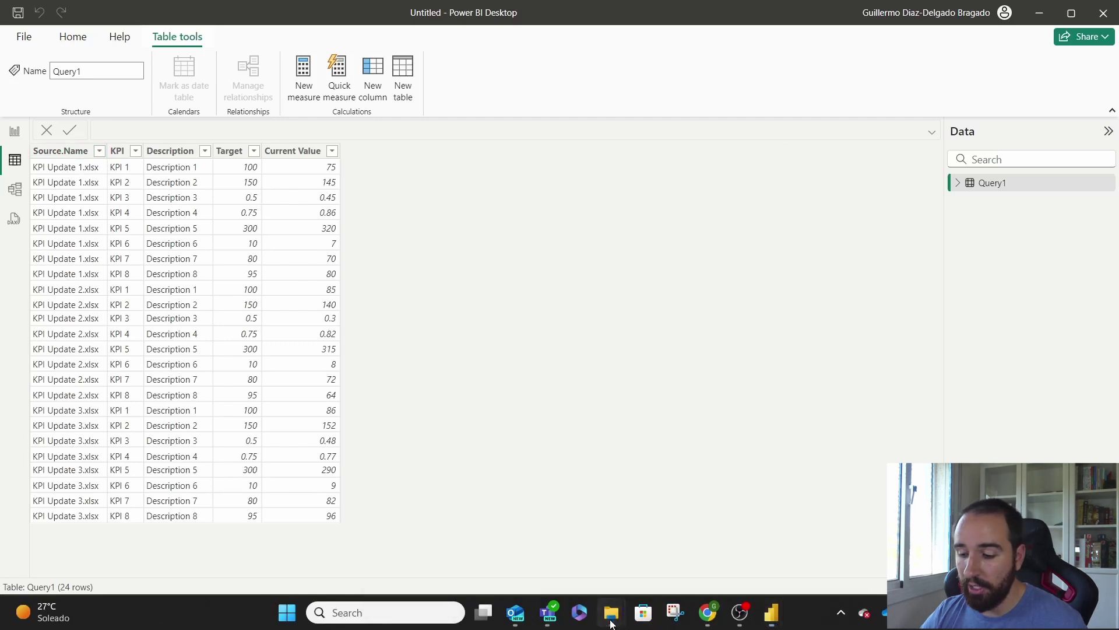
pyautogui.click(541, 252)
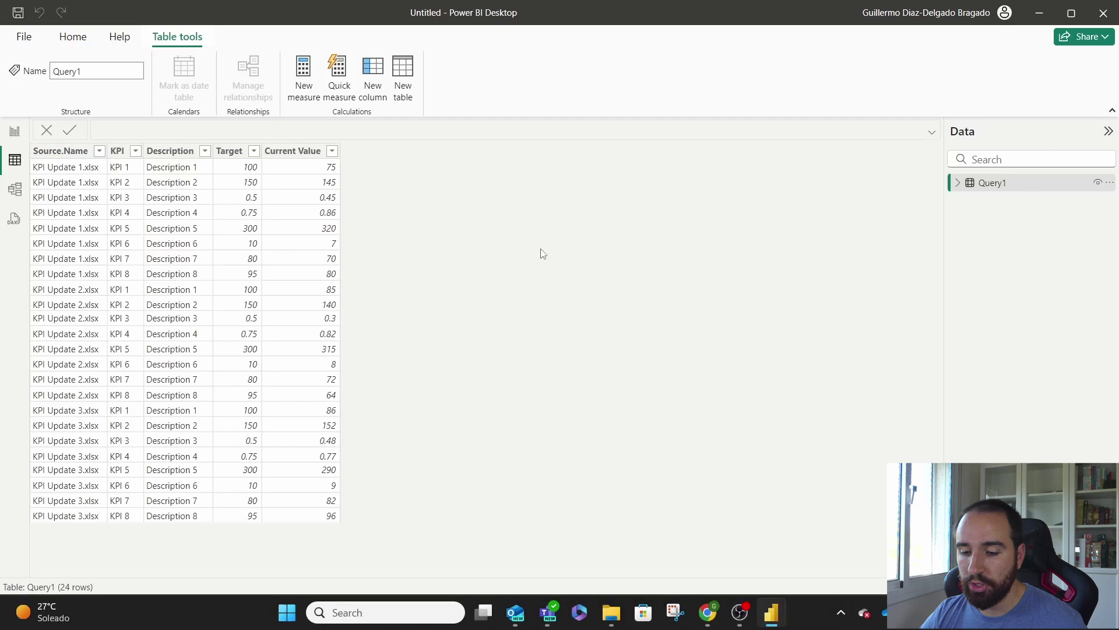
# - In the Monthly updates library, rename the KPI Update 31.xlsx copy to KPI Update 4.xlsx
pyautogui.hotkey('alt', 'Tab')
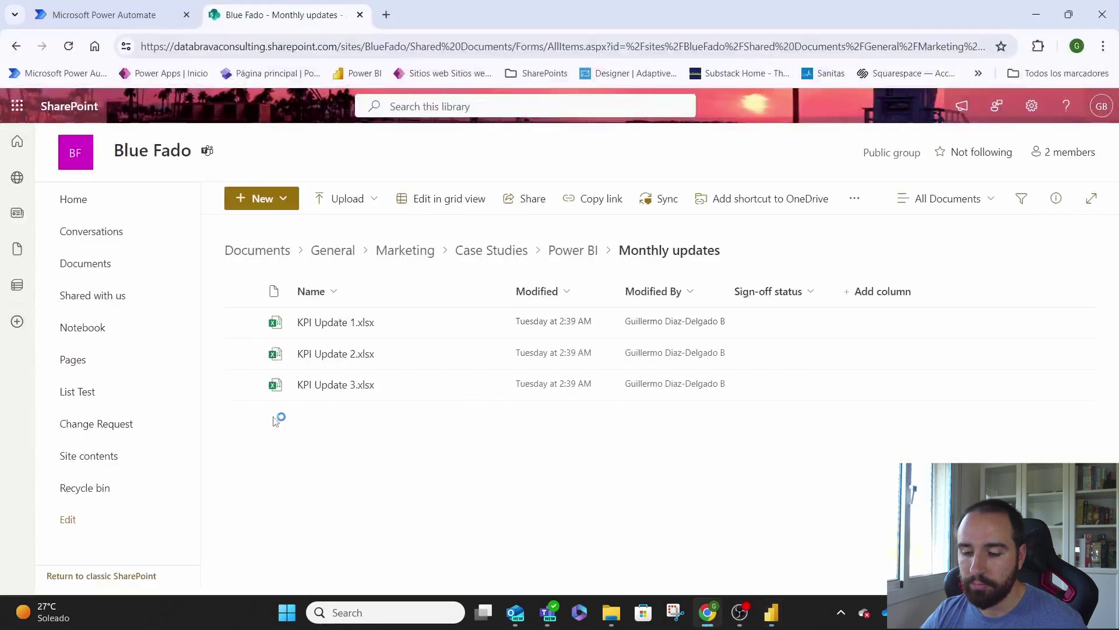
pyautogui.click(242, 384)
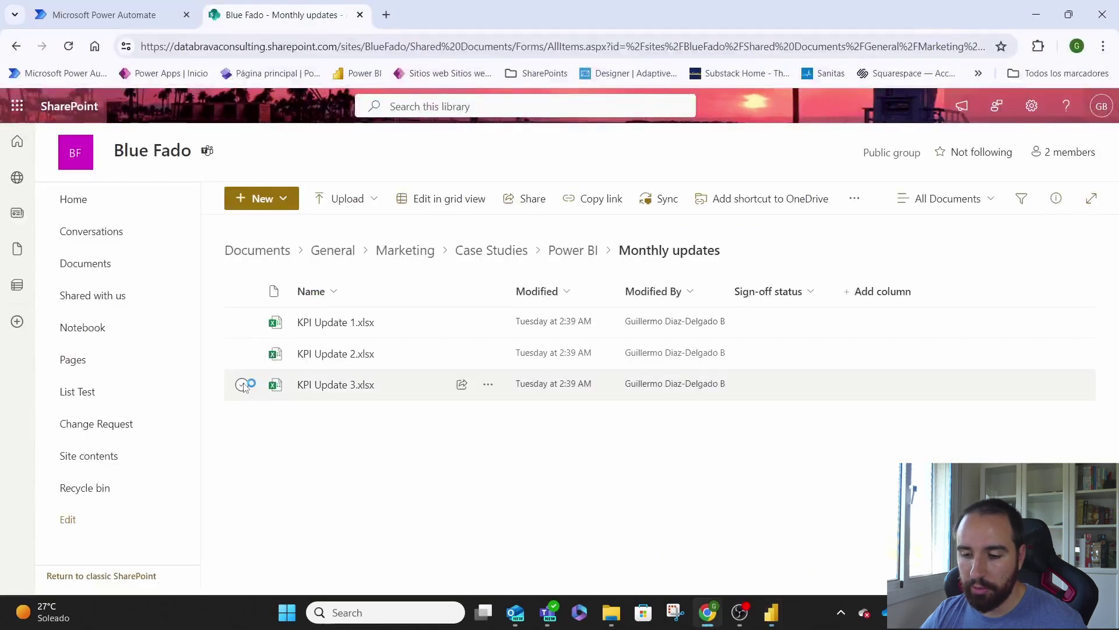
pyautogui.click(489, 421)
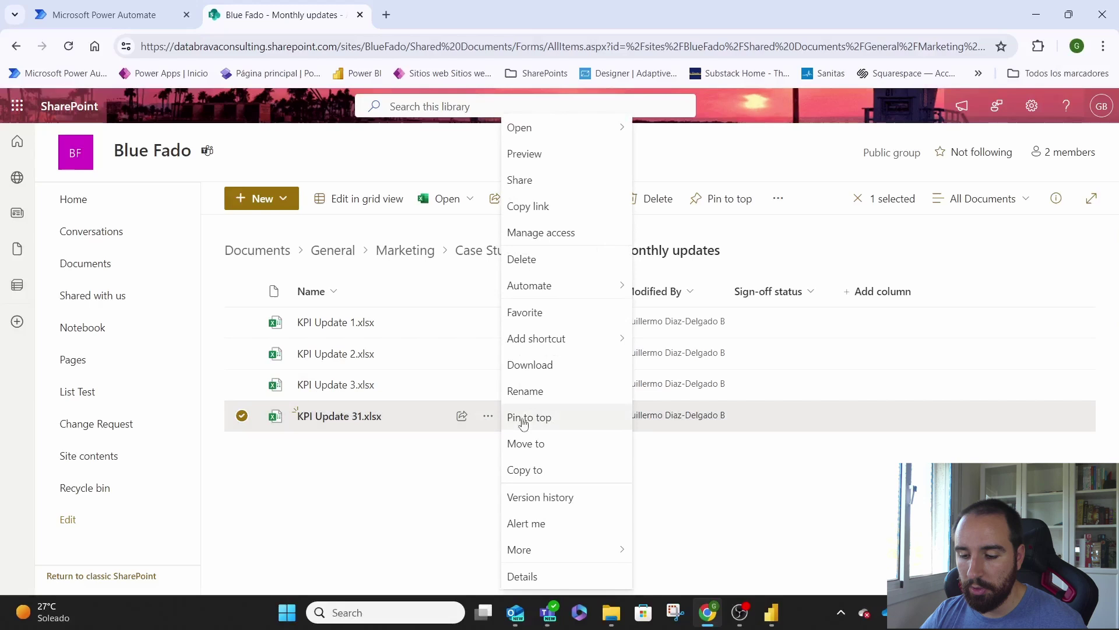
pyautogui.click(525, 392)
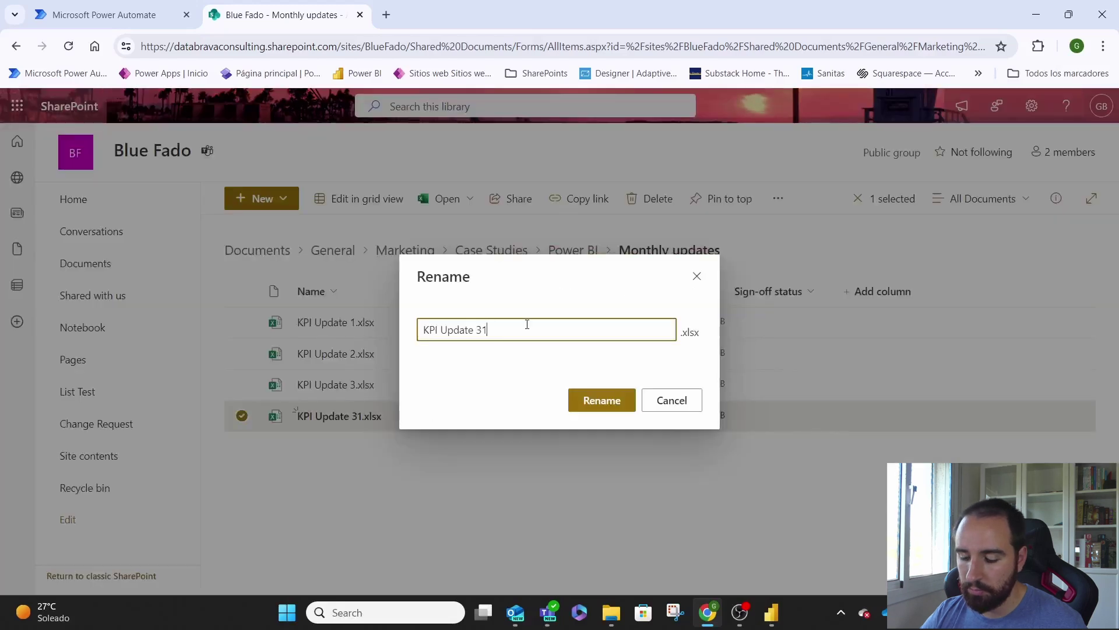
pyautogui.press('BackSpace')
pyautogui.press('BackSpace')
pyautogui.write('4')
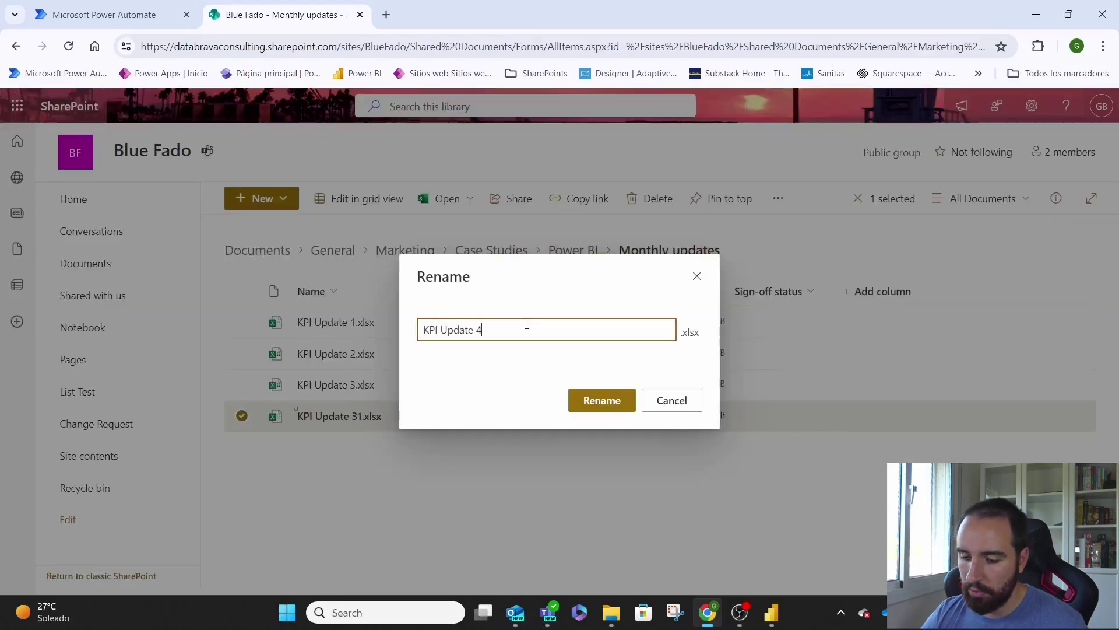
pyautogui.click(593, 407)
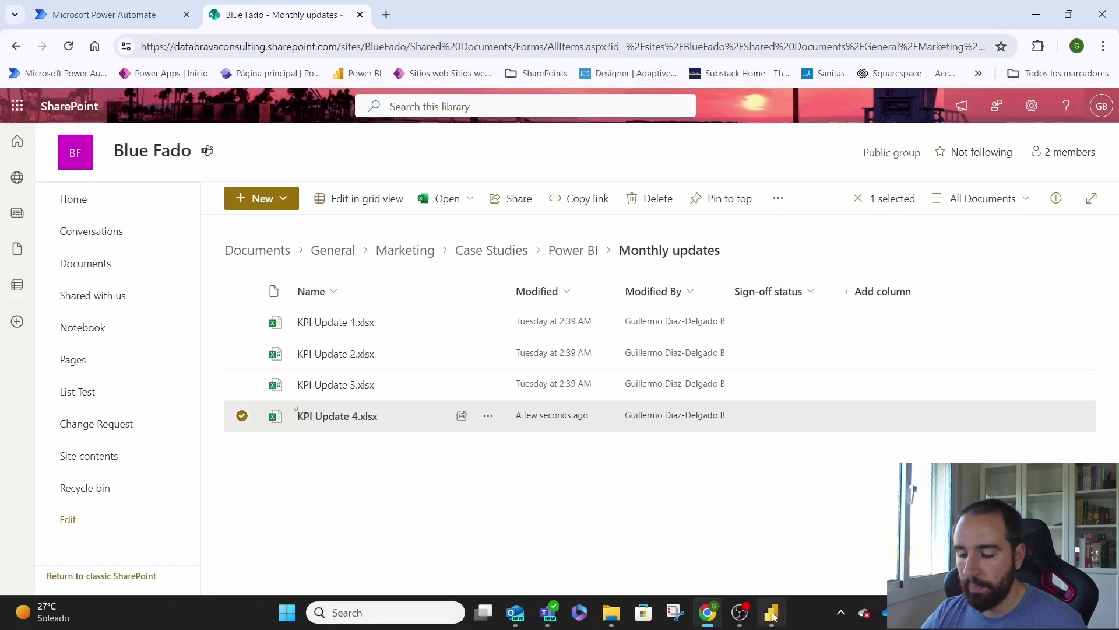
# - Back in Power BI's Report view, refresh the data so Query1 reloads with 32 rows
pyautogui.moveTo(772, 615)
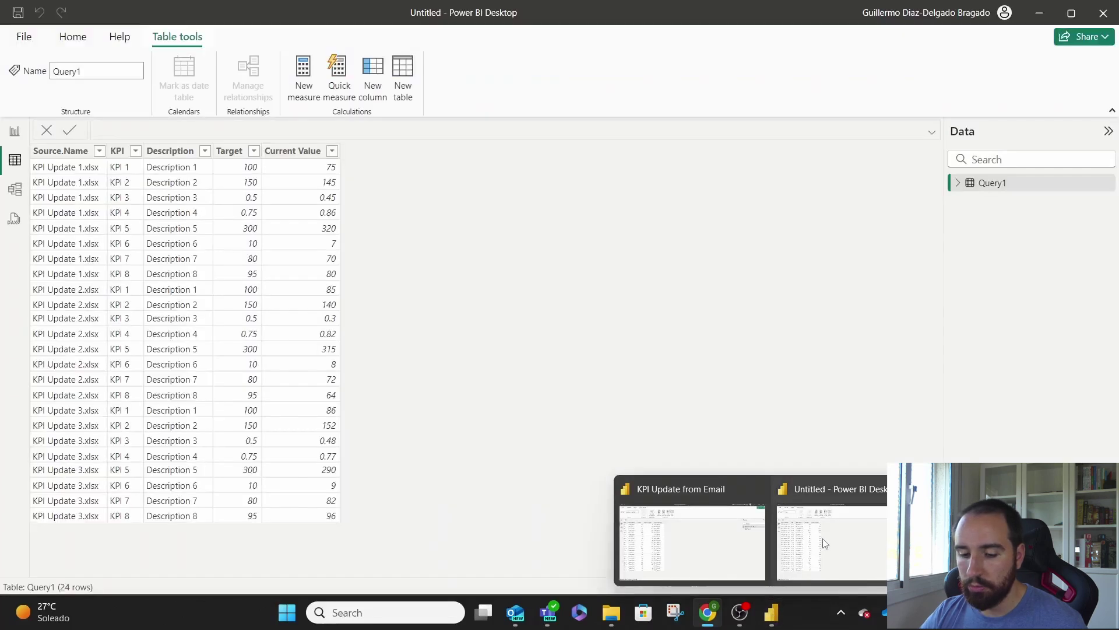
pyautogui.click(825, 543)
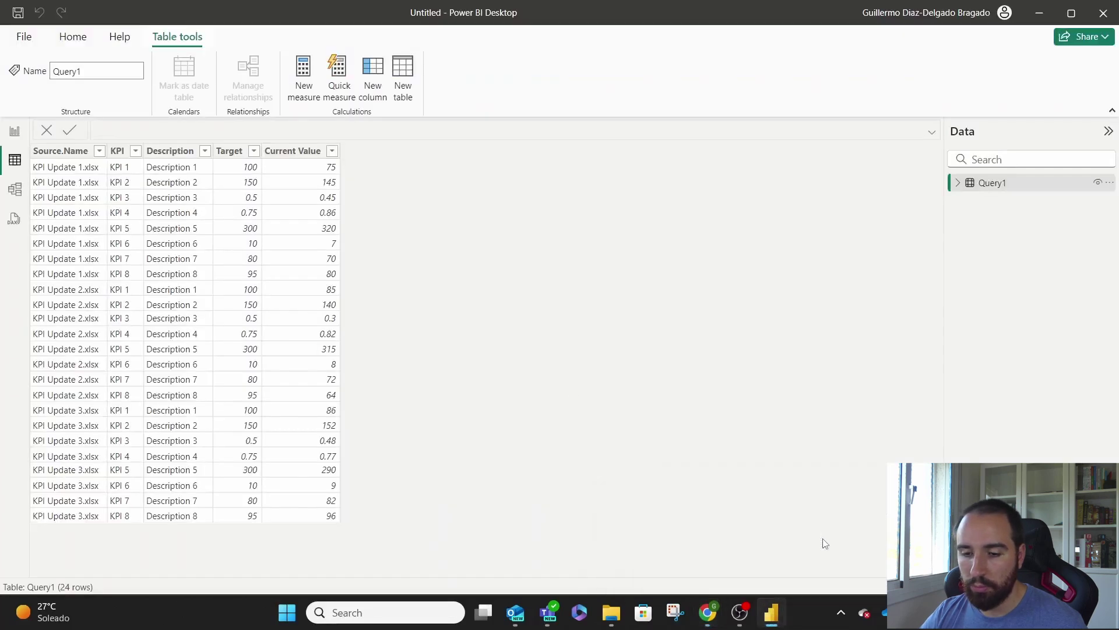
pyautogui.click(15, 130)
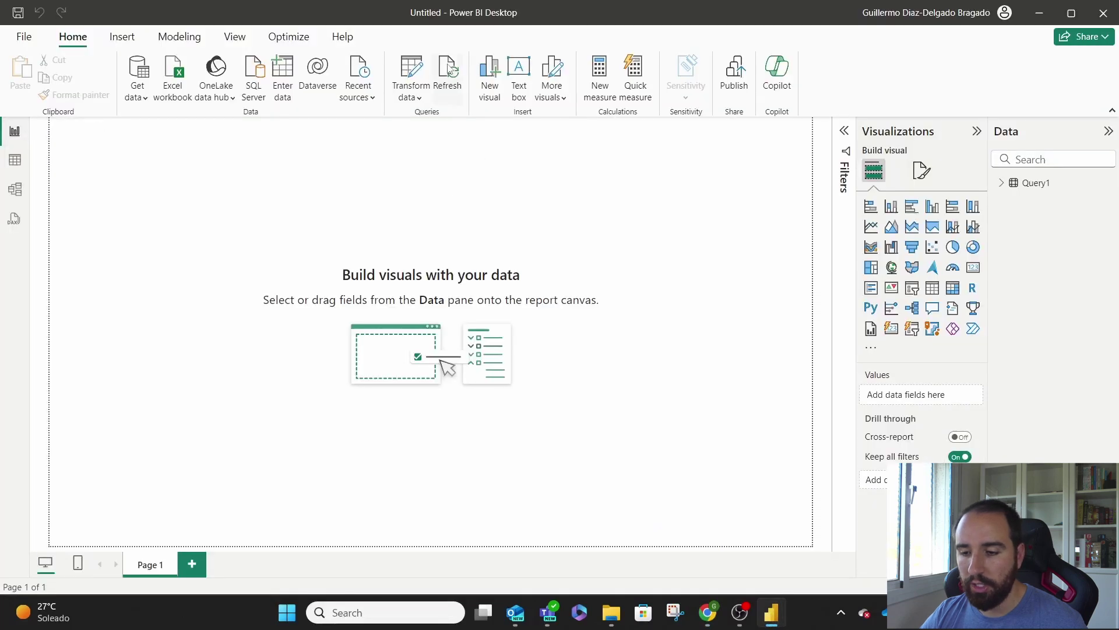
pyautogui.click(450, 68)
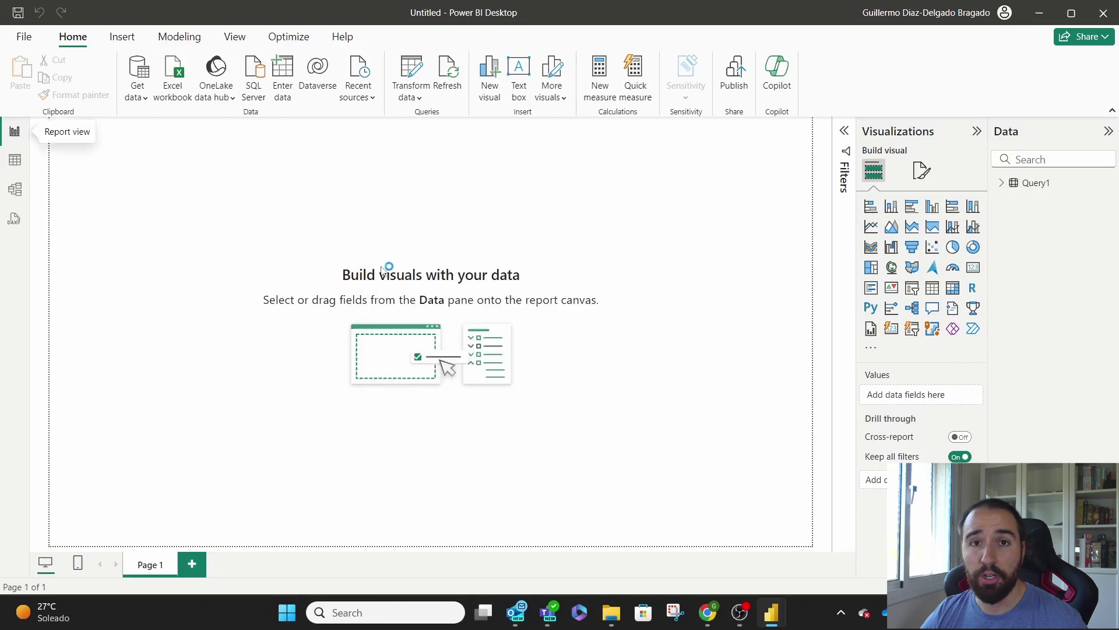
# - In Table view, scroll Query1 down to the eight new KPI Update 4.xlsx rows
pyautogui.click(15, 159)
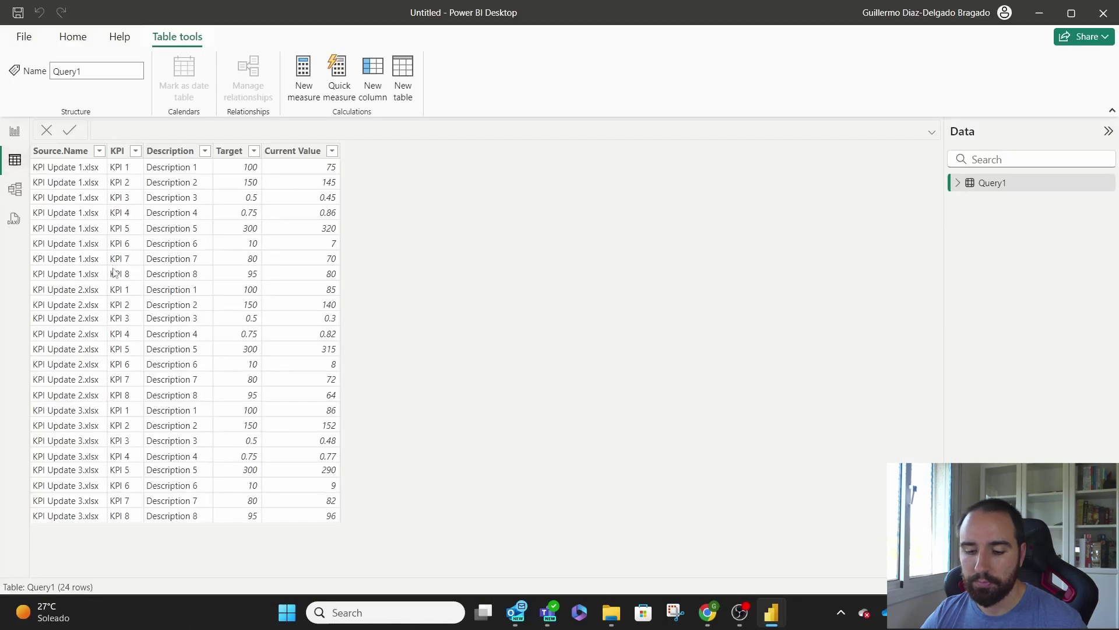
pyautogui.scroll(-2, 114, 272)
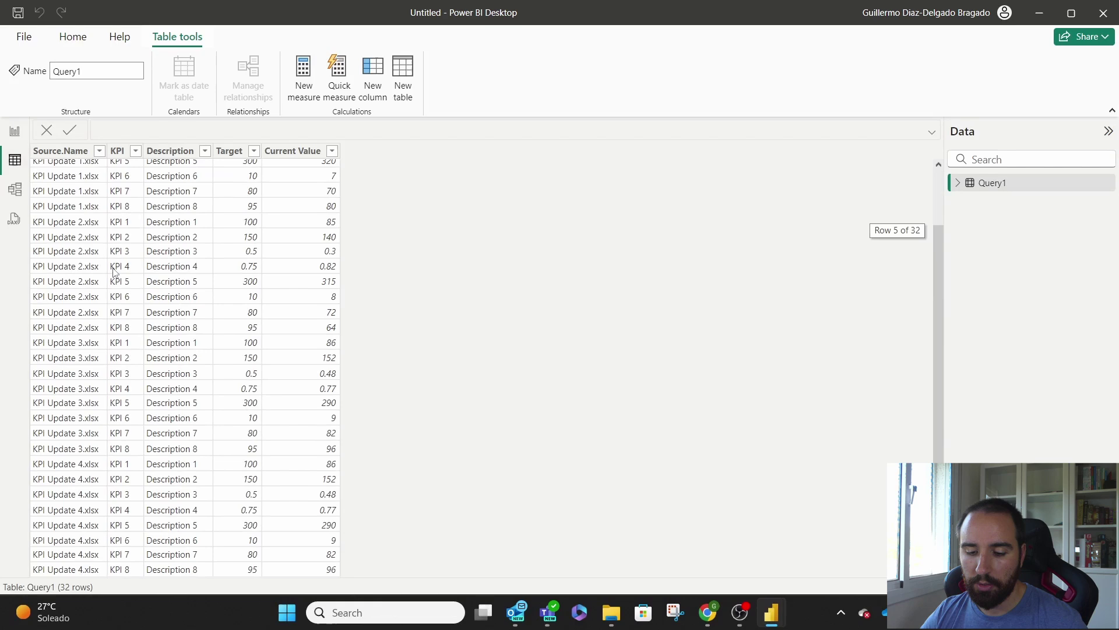